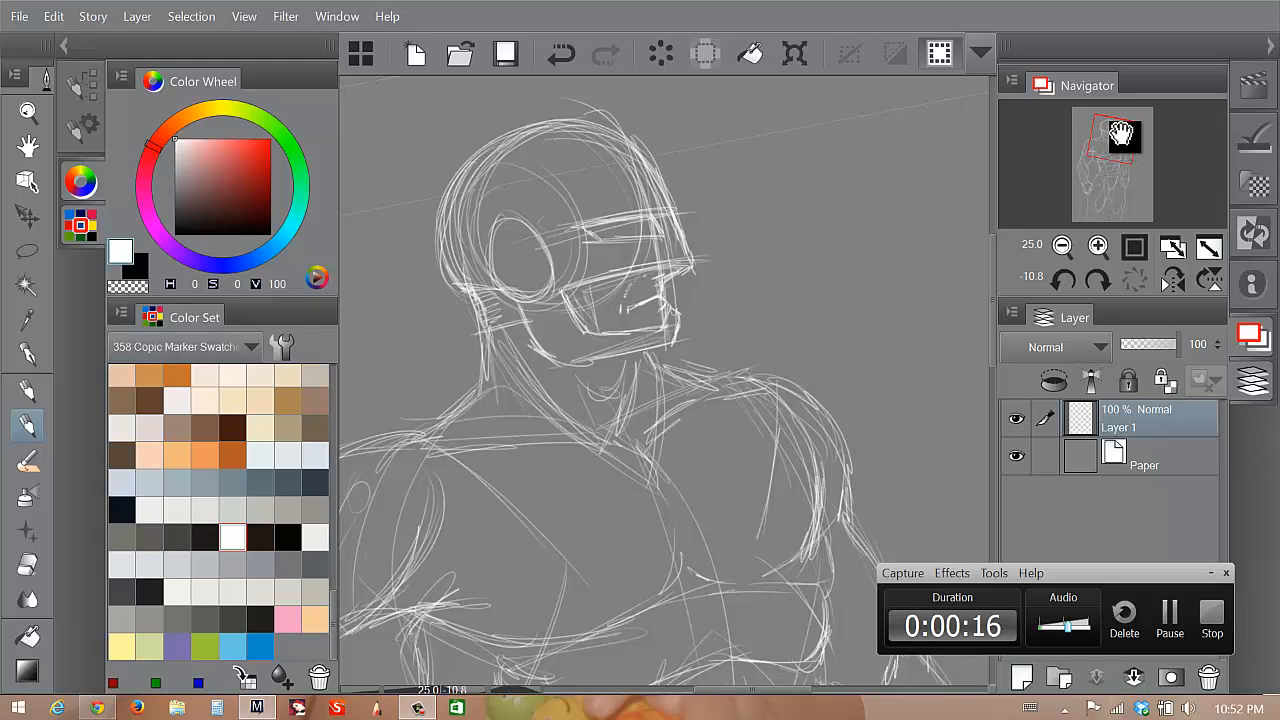
- Collapse the navigator and layer palettes, then reinforce the helmet's outline and visor slit with white sketch strokes
left_click_drag(1125, 145, 1112, 108)
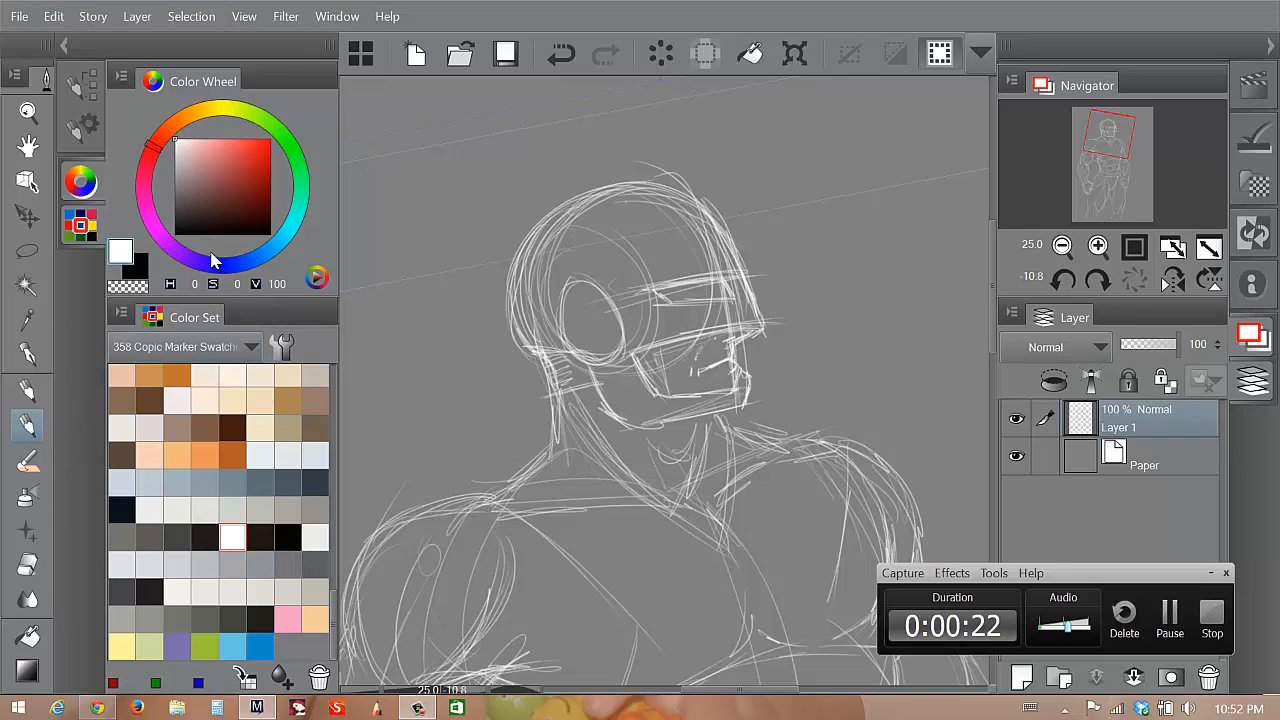
left_click(1258, 345)
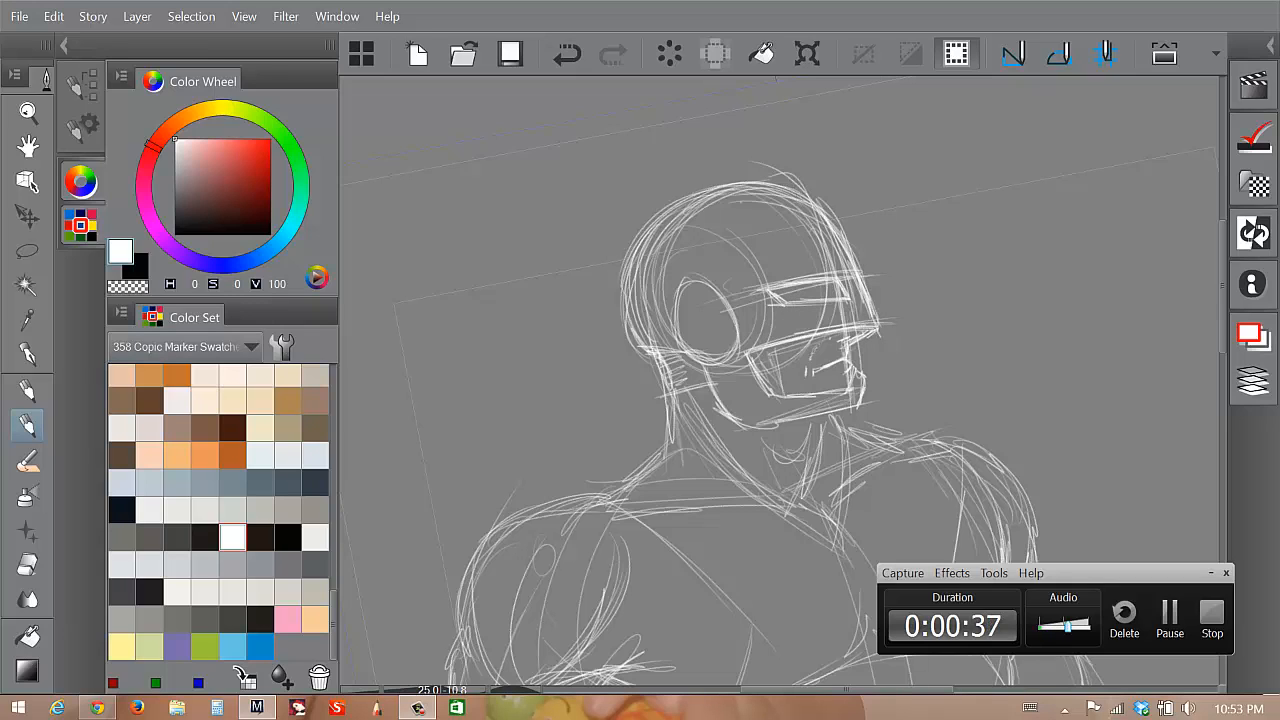
mouse_move(639, 348)
left_mouse_down()
mouse_move(623, 253)
mouse_move(626, 315)
mouse_move(694, 196)
mouse_move(668, 203)
mouse_move(790, 177)
left_mouse_up()
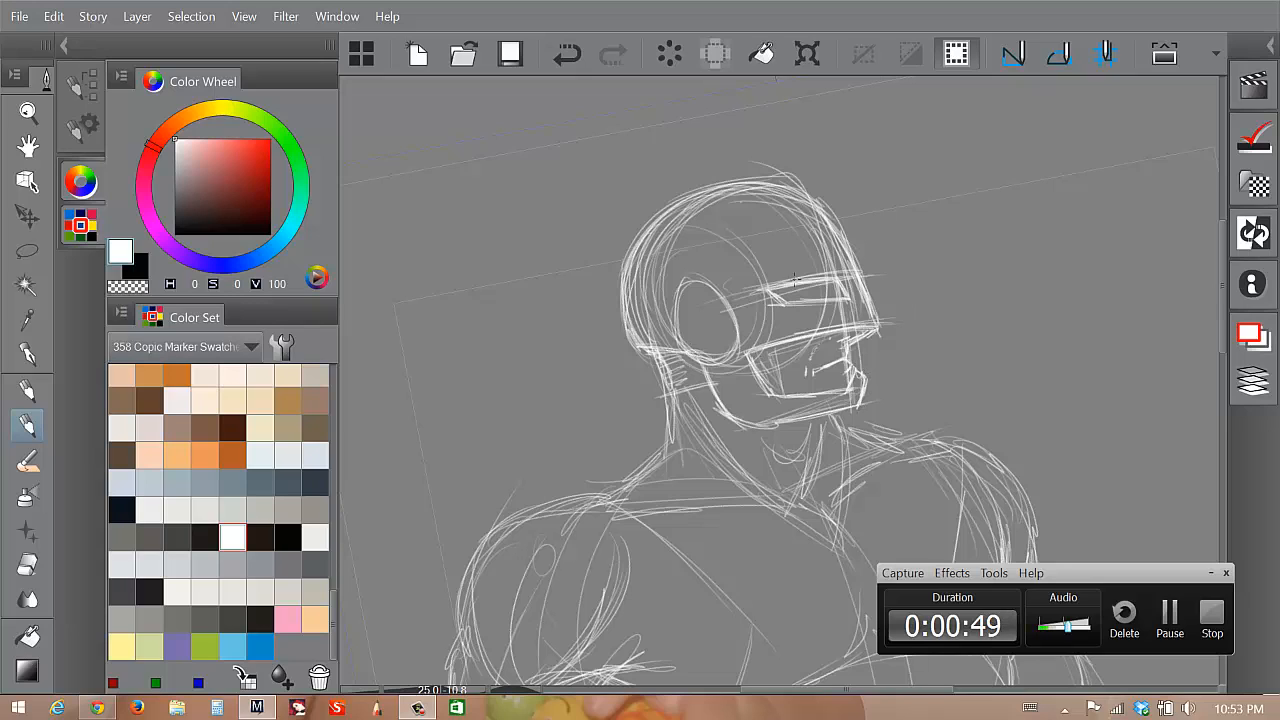
left_click_drag(843, 296, 778, 302)
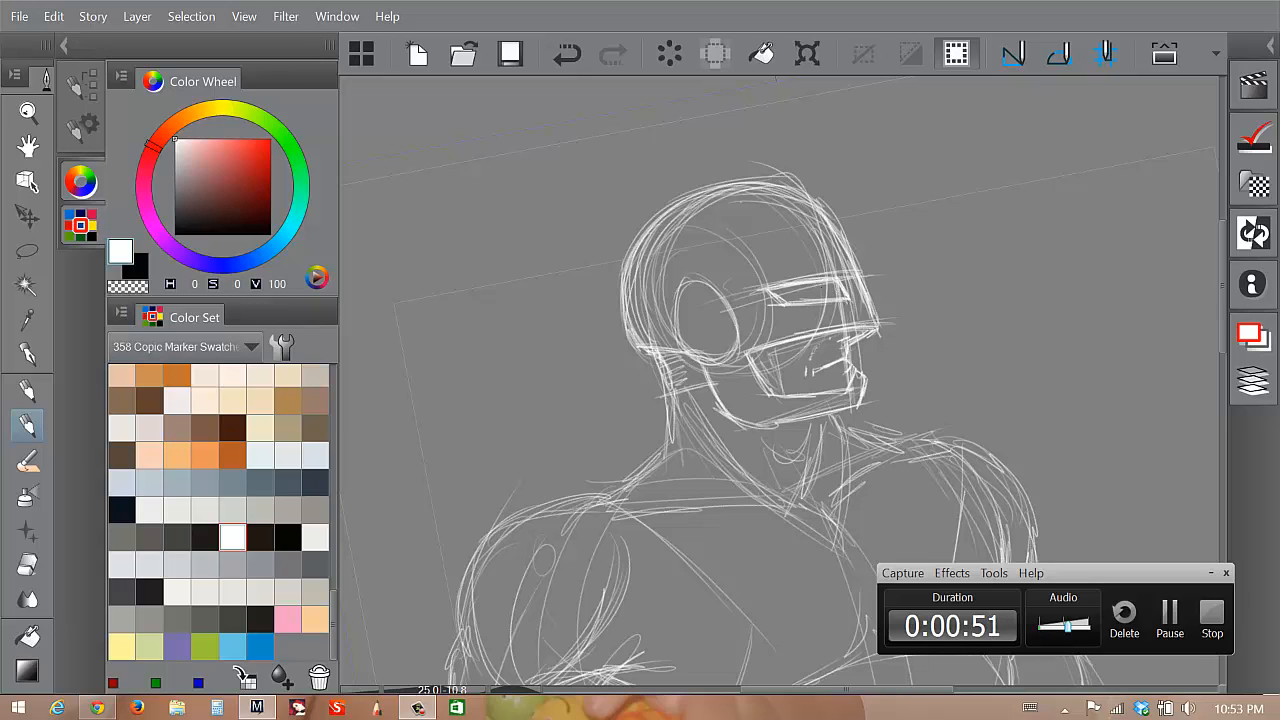
left_click_drag(846, 240, 878, 320)
- Sketch the neck's contour, jaw shadow lines and diagonal neck muscle from behind the ear down to the throat
left_click_drag(662, 397, 708, 385)
left_click_drag(670, 431, 667, 397)
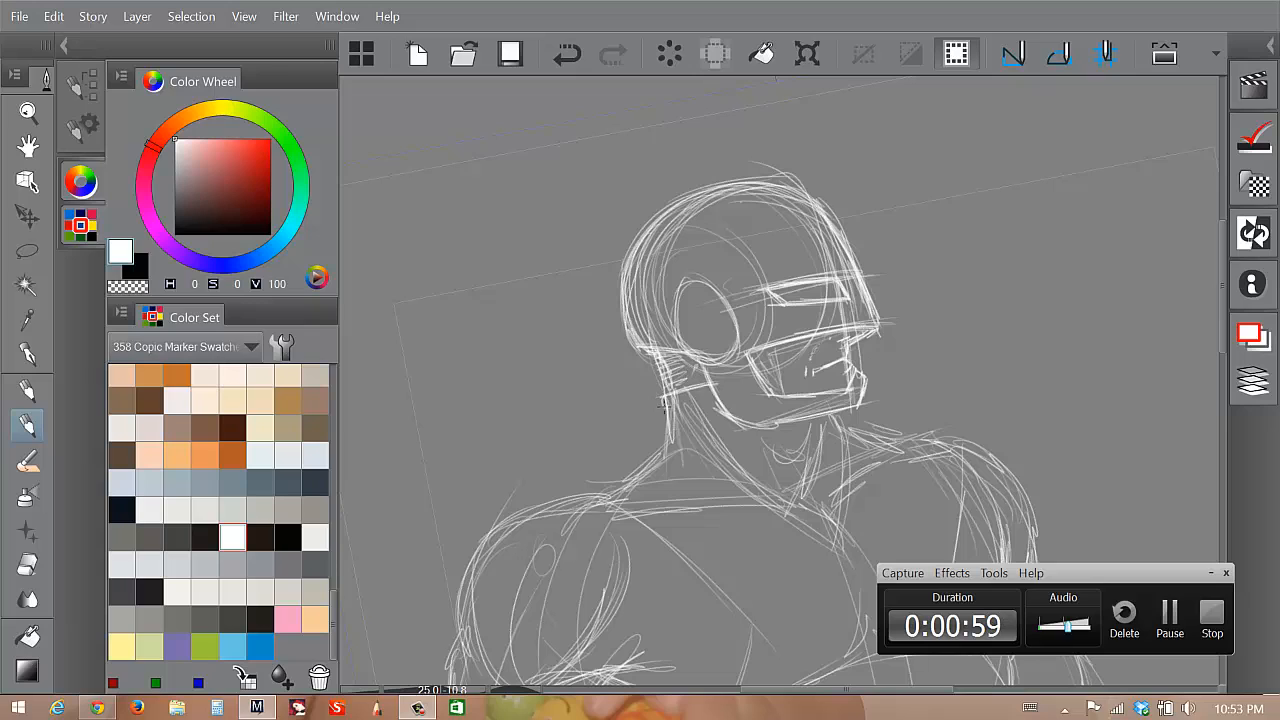
mouse_move(670, 406)
left_mouse_down()
mouse_move(700, 404)
mouse_move(692, 448)
mouse_move(664, 447)
mouse_move(625, 487)
left_mouse_up()
left_click_drag(665, 449, 637, 477)
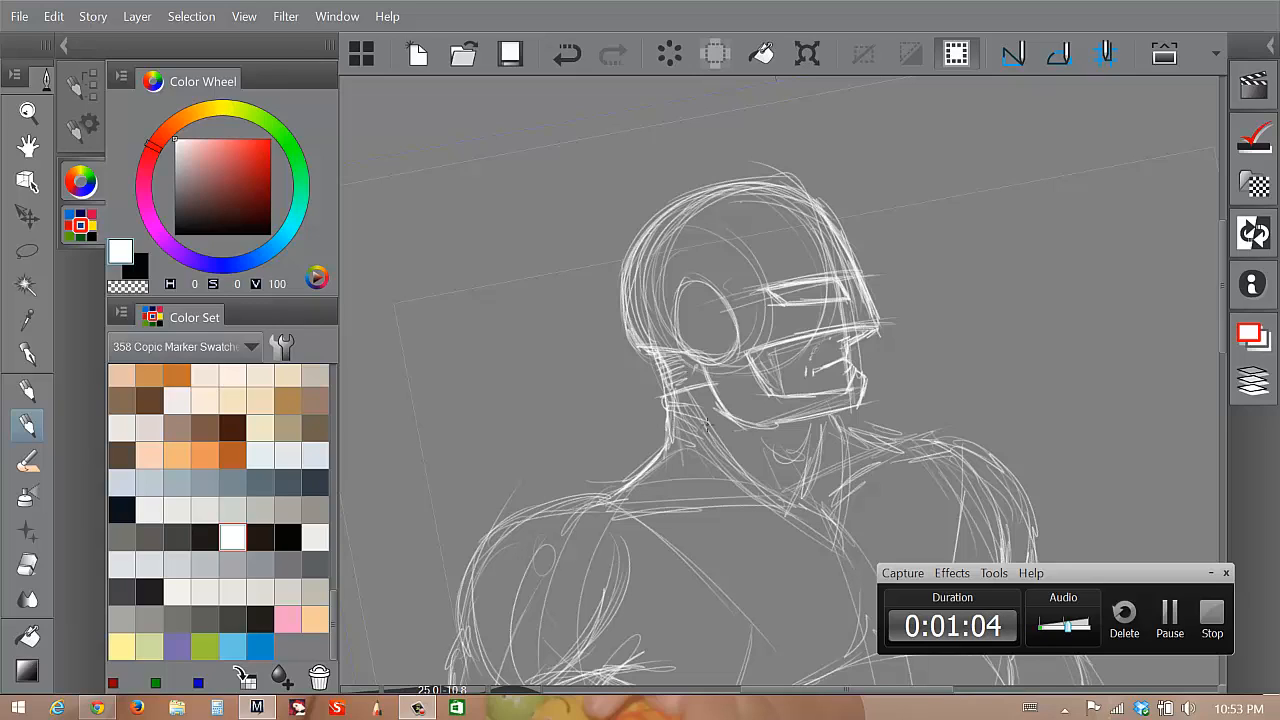
mouse_move(694, 398)
left_mouse_down()
mouse_move(790, 496)
mouse_move(826, 432)
mouse_move(811, 482)
left_mouse_up()
mouse_move(821, 420)
left_mouse_down()
mouse_move(803, 482)
mouse_move(827, 417)
mouse_move(812, 484)
left_mouse_up()
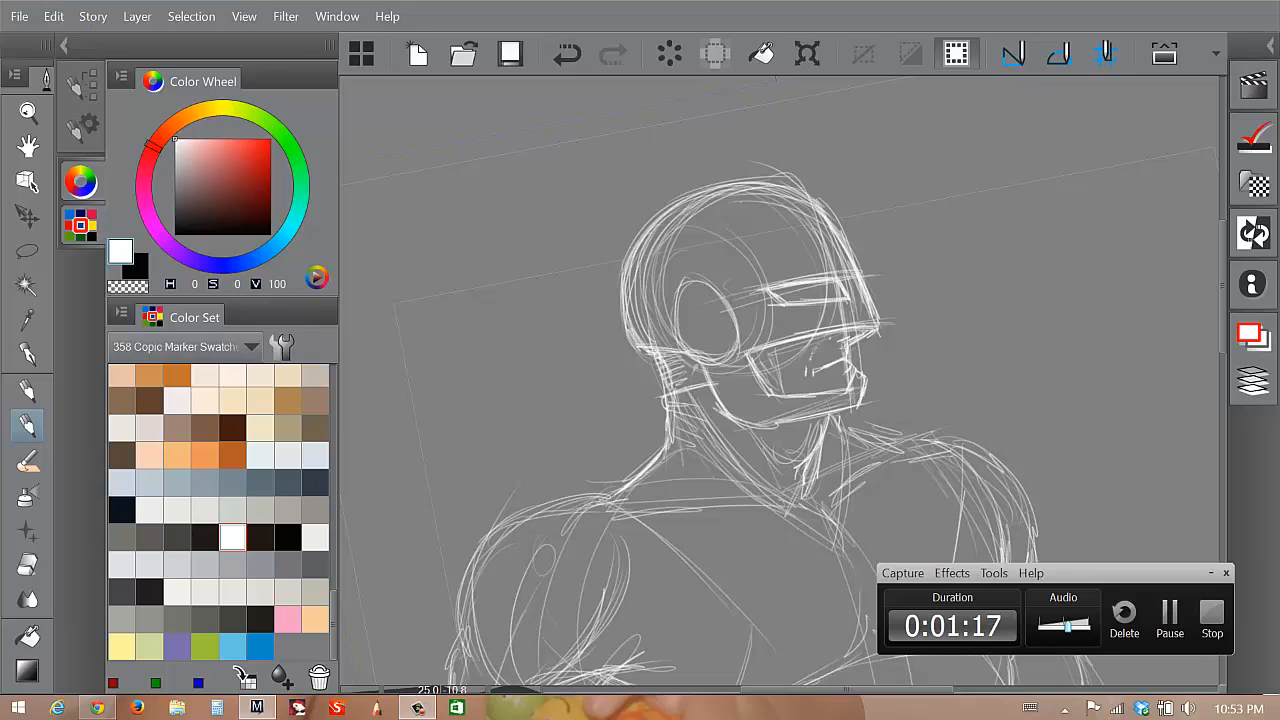
left_click_drag(691, 393, 703, 414)
left_click_drag(690, 398, 707, 399)
left_click_drag(699, 411, 714, 426)
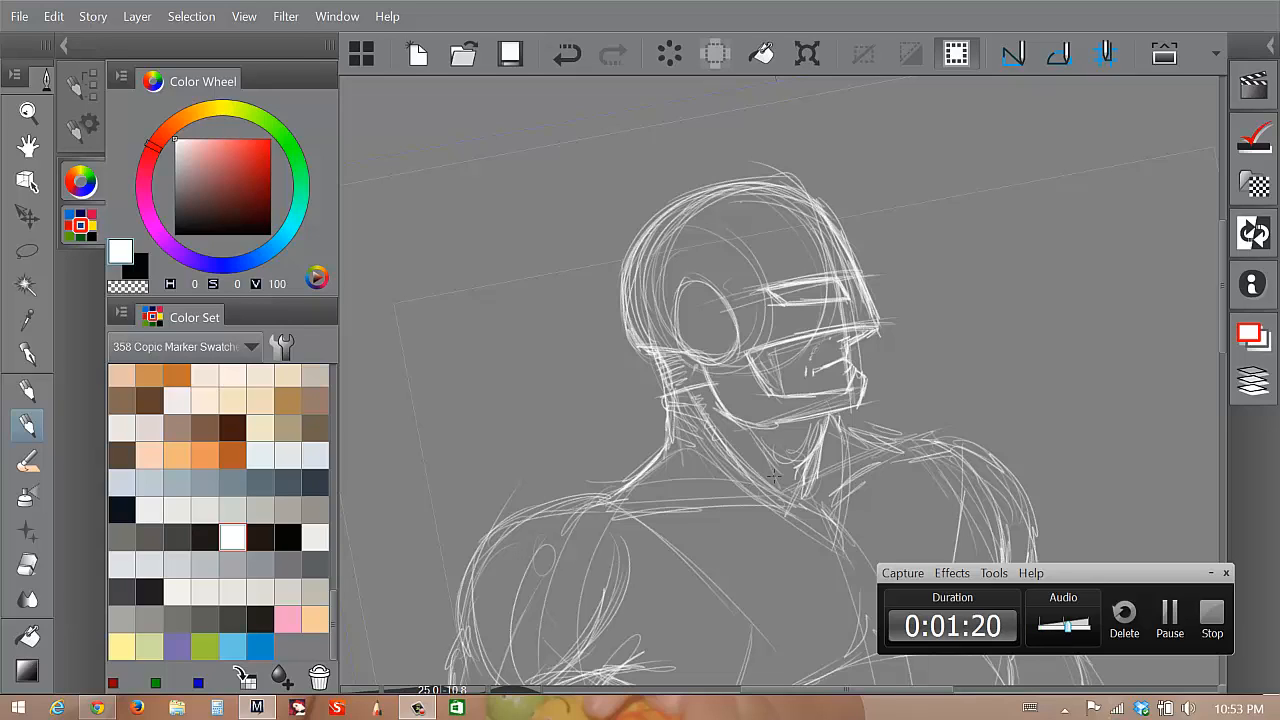
- Draw a round light source with rays and an arrow facing the figure, and add a "BACK LIGHT" note with an arrow behind the head
left_click_drag(1042, 110, 993, 139)
mouse_move(1017, 147)
left_mouse_down()
mouse_move(948, 218)
mouse_move(974, 210)
left_mouse_up()
left_click_drag(476, 237, 522, 250)
mouse_move(416, 204)
left_mouse_down()
mouse_move(476, 173)
mouse_move(514, 156)
left_mouse_up()
left_click_drag(509, 158, 508, 170)
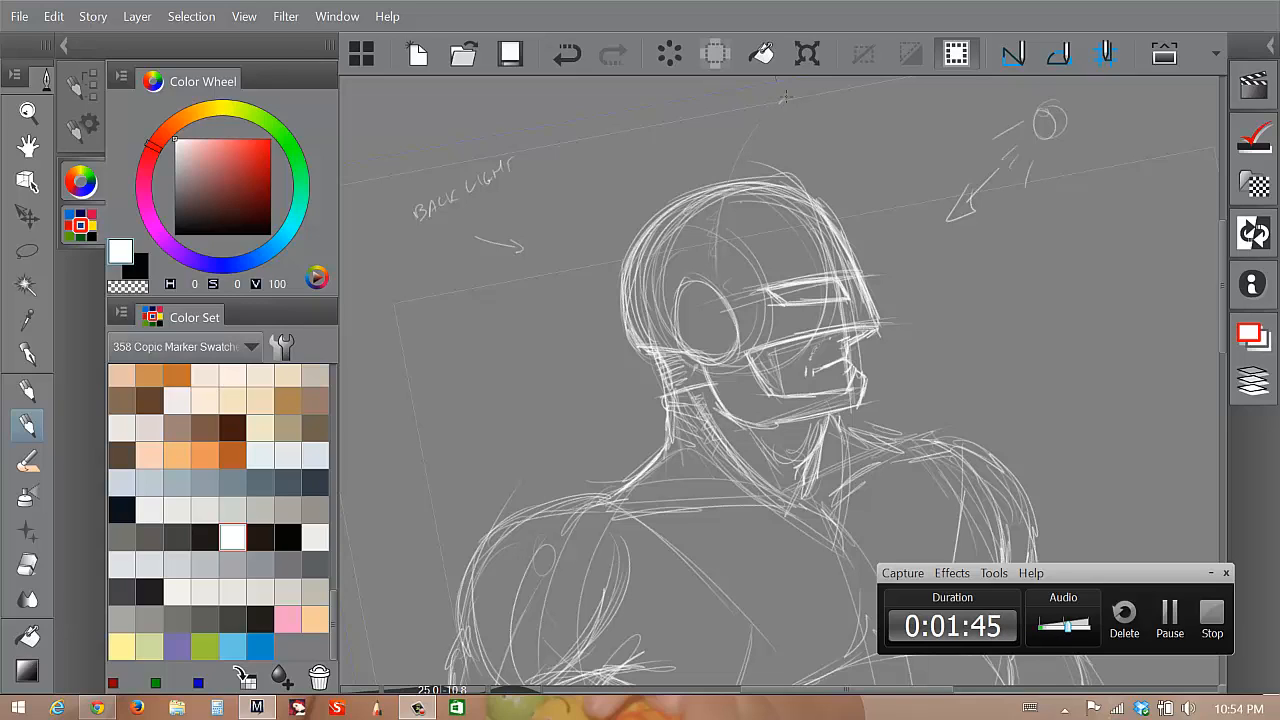
left_click_drag(782, 104, 752, 127)
mouse_move(1051, 123)
left_mouse_down()
mouse_move(1064, 130)
mouse_move(1045, 108)
mouse_move(1048, 175)
left_mouse_up()
left_click_drag(1059, 162, 1062, 177)
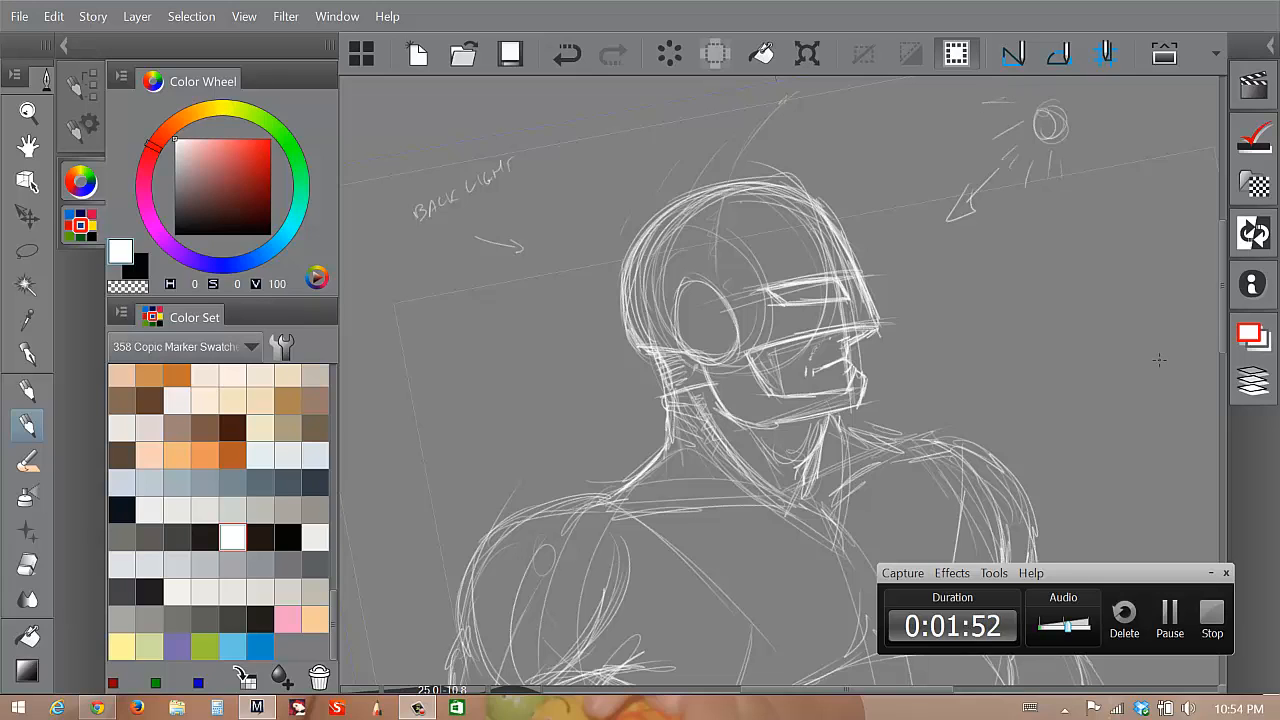
- Strengthen the throat line and the slopes from the neck to the tops of both shoulders
mouse_move(1159, 360)
left_mouse_down()
mouse_move(1142, 200)
mouse_move(1083, 189)
mouse_move(1138, 108)
mouse_move(1130, 145)
mouse_move(1151, 117)
left_mouse_up()
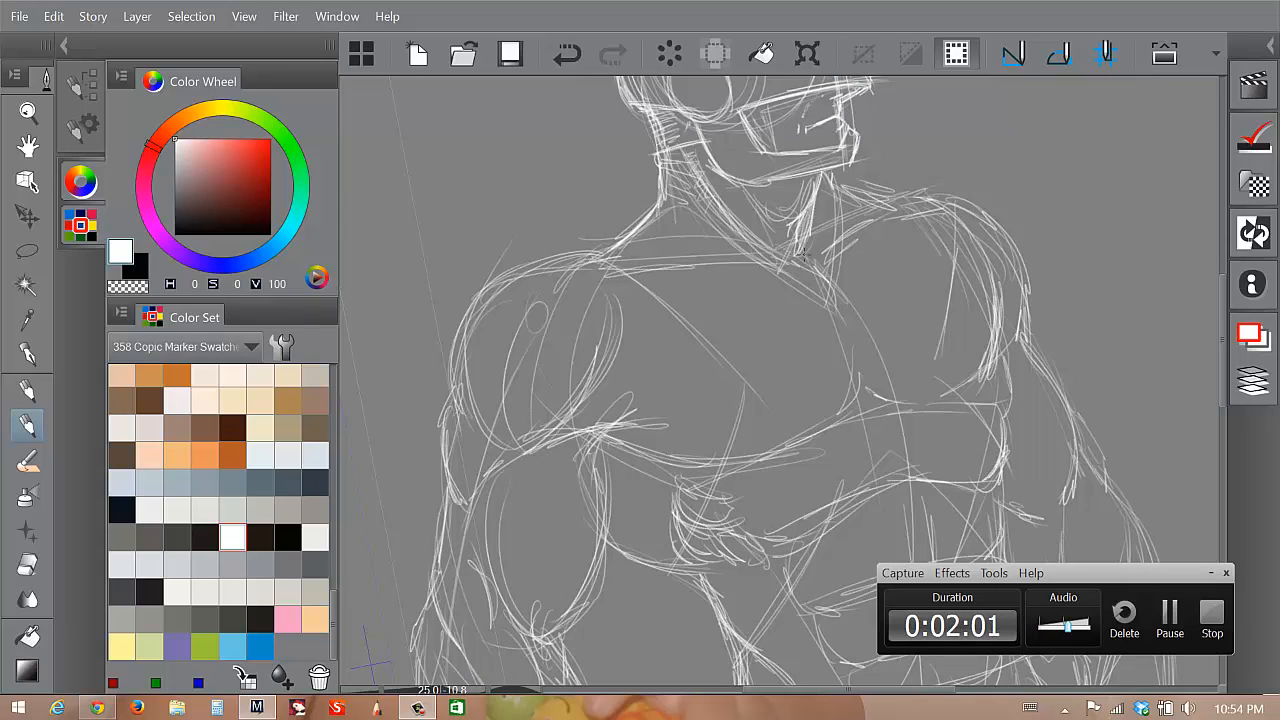
left_click_drag(811, 218, 801, 256)
left_click_drag(828, 182, 880, 198)
left_click_drag(850, 190, 944, 203)
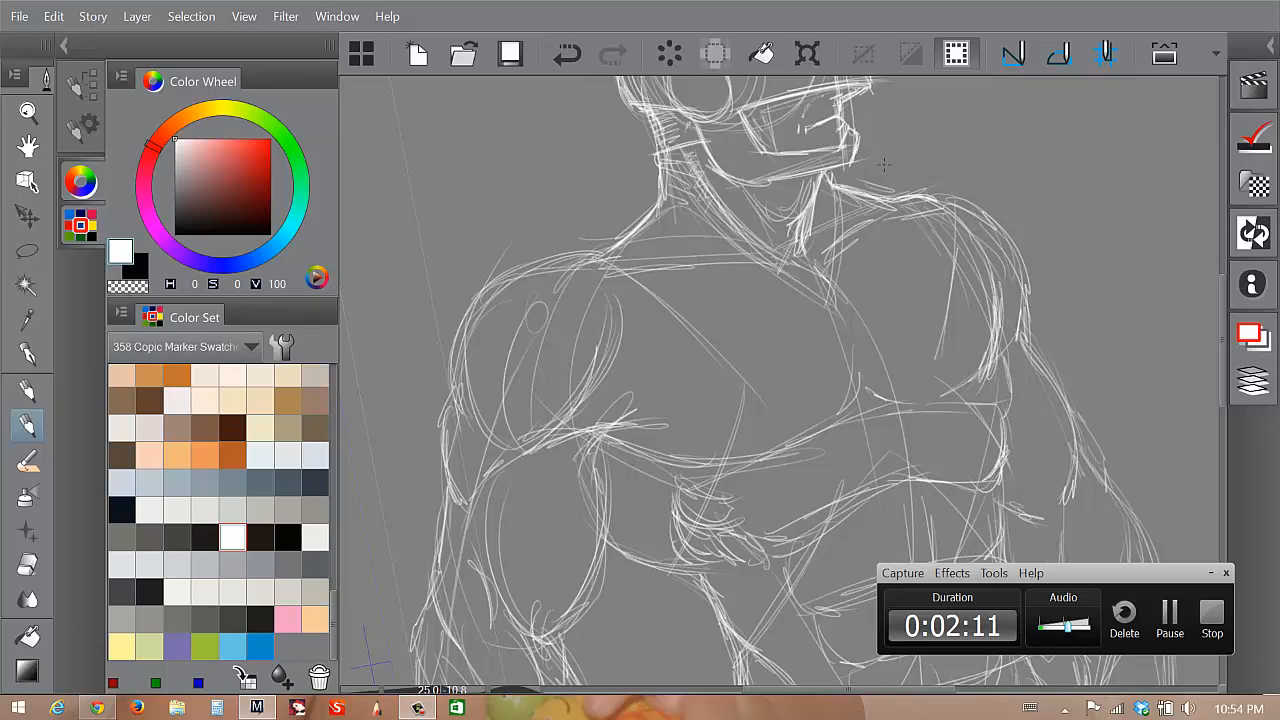
mouse_move(612, 248)
left_mouse_down()
mouse_move(578, 262)
mouse_move(612, 266)
mouse_move(592, 257)
mouse_move(506, 276)
mouse_move(470, 303)
mouse_move(590, 257)
left_mouse_up()
mouse_move(942, 198)
left_mouse_down()
mouse_move(1006, 222)
mouse_move(1024, 317)
mouse_move(1020, 249)
left_mouse_up()
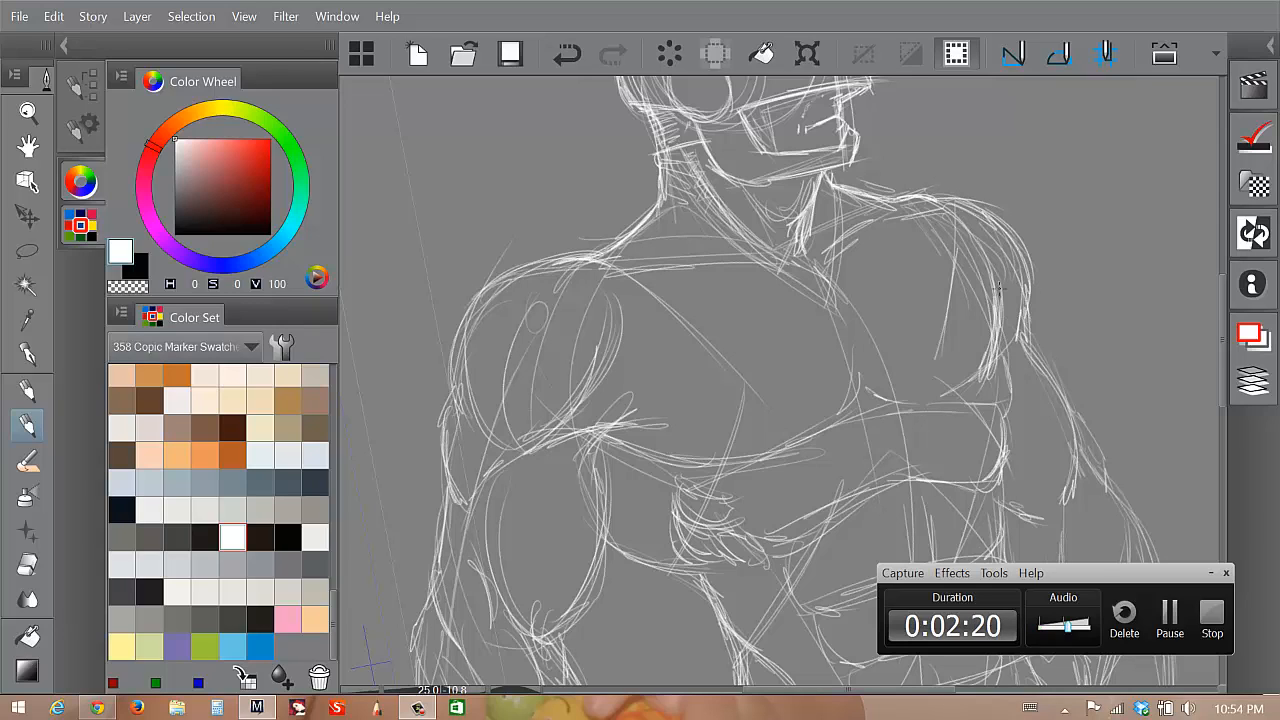
- Define the collarbone line across the upper chest and add short muscle strokes at the base of the neck
left_click_drag(616, 264, 792, 254)
mouse_move(666, 264)
left_mouse_down()
mouse_move(816, 254)
mouse_move(744, 258)
mouse_move(817, 270)
mouse_move(902, 204)
left_mouse_up()
left_click_drag(820, 248, 862, 226)
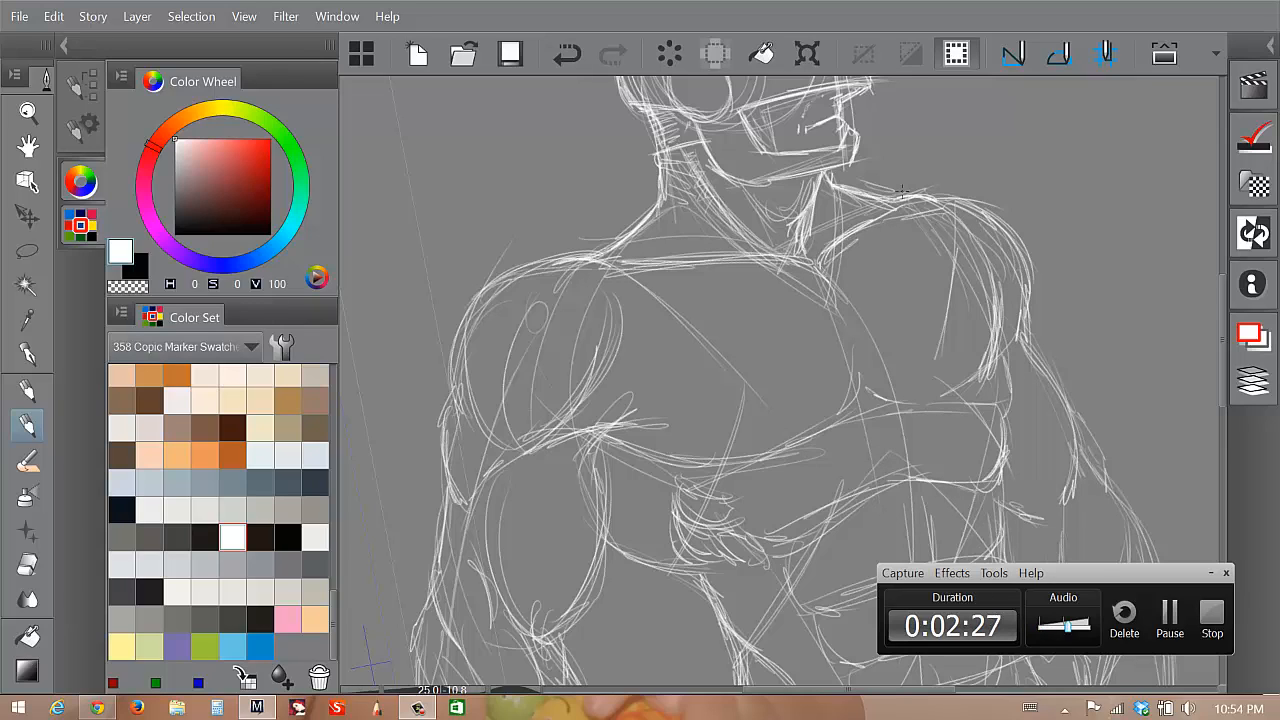
left_click_drag(684, 210, 668, 252)
mouse_move(708, 196)
left_mouse_down()
mouse_move(703, 247)
mouse_move(701, 220)
mouse_move(688, 231)
mouse_move(684, 217)
mouse_move(658, 250)
mouse_move(682, 200)
mouse_move(717, 237)
left_mouse_up()
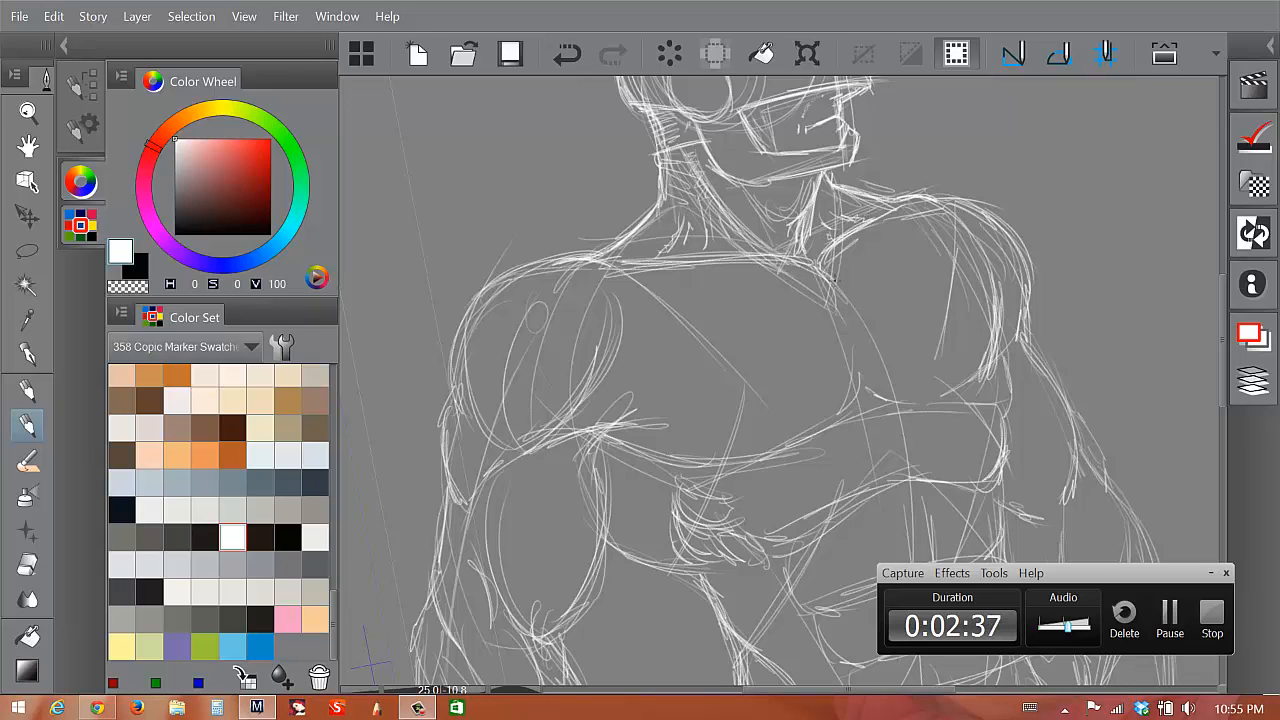
- Darken the centre and lower contours of both pectorals and the rounded edge of the far shoulder
left_click_drag(840, 304, 862, 386)
mouse_move(608, 440)
left_mouse_down()
mouse_move(658, 458)
mouse_move(786, 462)
mouse_move(818, 420)
left_mouse_up()
left_click_drag(740, 462, 988, 360)
mouse_move(948, 205)
left_mouse_down()
mouse_move(984, 238)
mouse_move(1008, 340)
mouse_move(1008, 362)
mouse_move(992, 366)
left_mouse_up()
mouse_move(1008, 304)
left_mouse_down()
mouse_move(991, 374)
mouse_move(945, 388)
left_mouse_up()
left_click_drag(1003, 266, 1009, 346)
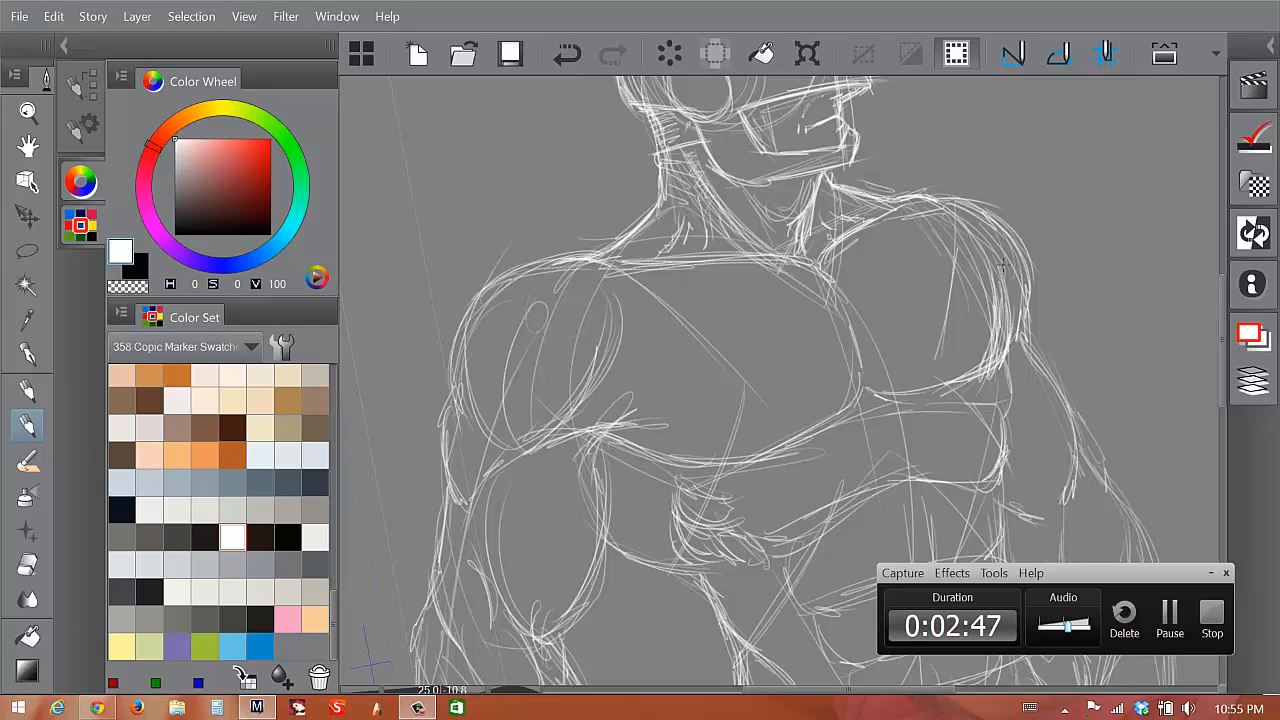
left_click_drag(598, 432, 736, 456)
mouse_move(939, 194)
left_mouse_down()
mouse_move(1002, 226)
mouse_move(1033, 318)
mouse_move(1022, 346)
left_mouse_up()
left_click_drag(1028, 303, 1024, 352)
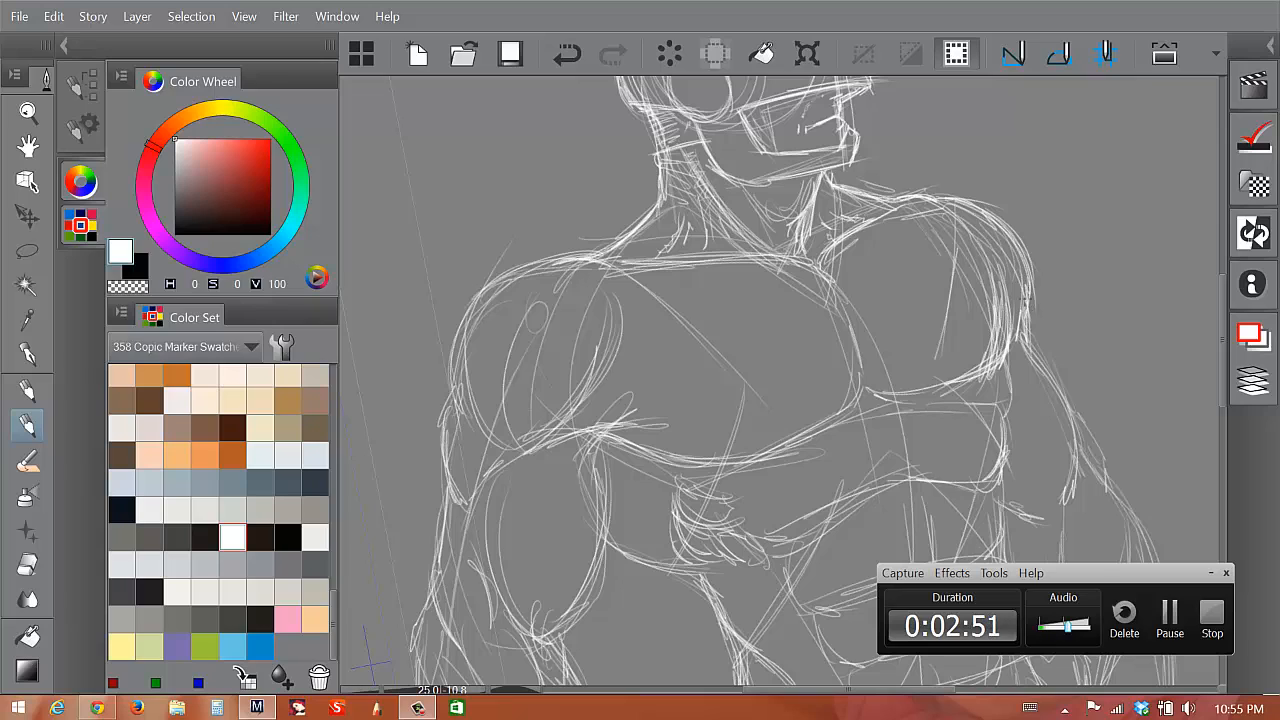
- Reinforce the outer contours of the near shoulder and far upper arm, and refine the near armpit crease
mouse_move(586, 256)
left_mouse_down()
mouse_move(473, 296)
mouse_move(452, 380)
left_mouse_up()
mouse_move(518, 268)
left_mouse_down()
mouse_move(453, 363)
mouse_move(444, 452)
mouse_move(466, 510)
mouse_move(446, 420)
mouse_move(478, 298)
mouse_move(574, 255)
left_mouse_up()
mouse_move(1000, 223)
left_mouse_down()
mouse_move(1032, 362)
mouse_move(1025, 340)
mouse_move(1078, 445)
mouse_move(1066, 425)
mouse_move(1080, 496)
left_mouse_up()
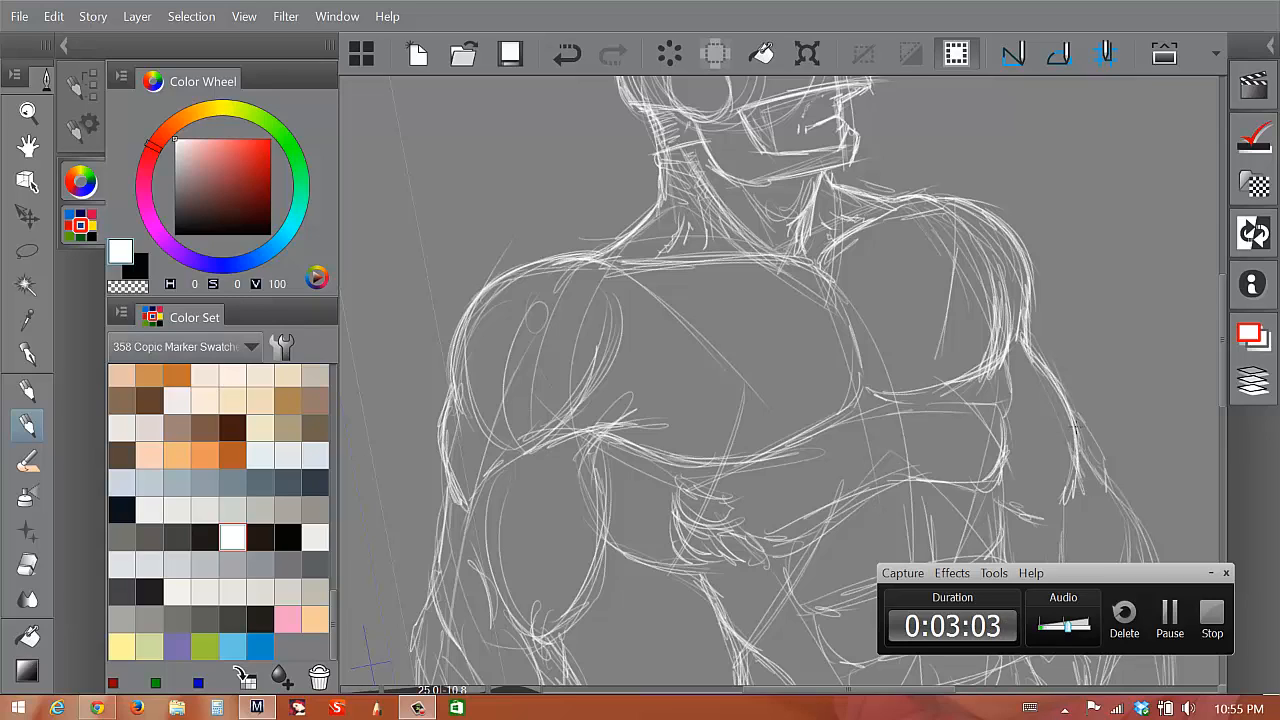
mouse_move(1075, 433)
left_mouse_down()
mouse_move(1108, 488)
mouse_move(1077, 446)
left_mouse_up()
mouse_move(606, 438)
left_mouse_down()
mouse_move(600, 530)
mouse_move(537, 635)
mouse_move(611, 432)
mouse_move(628, 418)
left_mouse_up()
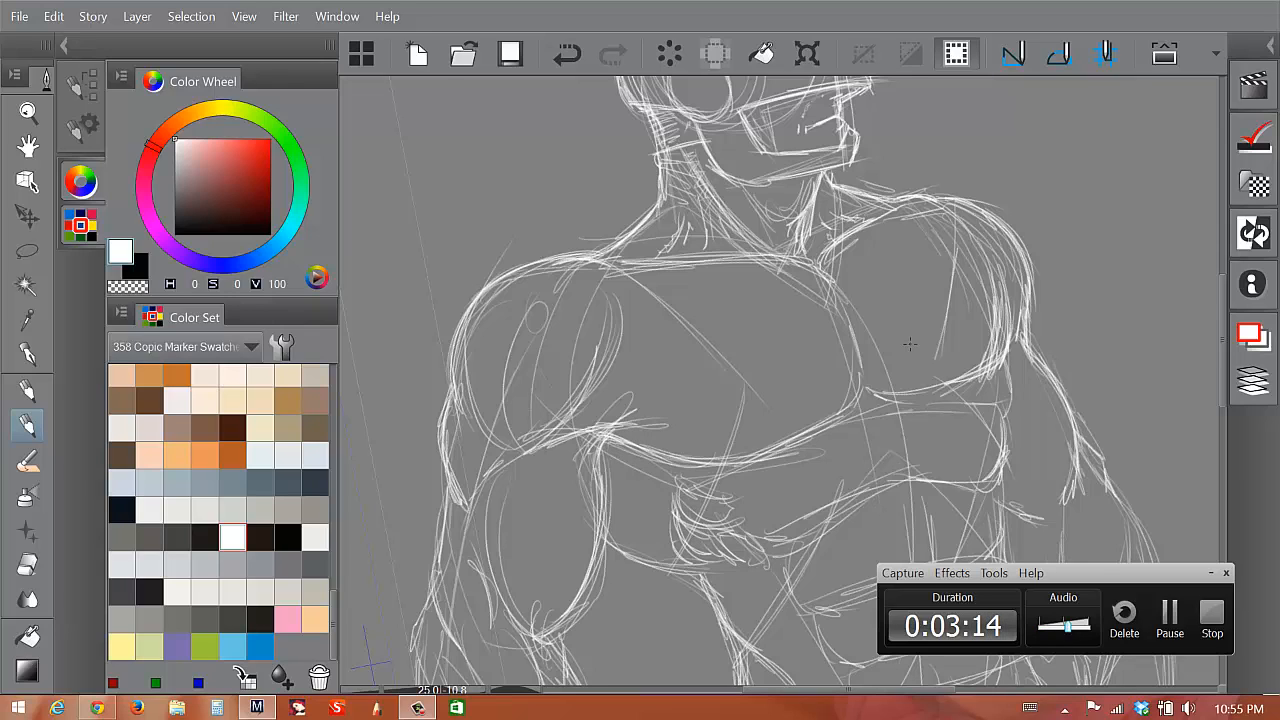
- Sketch shadow boundary lines across the lower part of the near pectoral, starting at the armpit
mouse_move(626, 425)
left_mouse_down()
mouse_move(757, 387)
mouse_move(640, 423)
mouse_move(681, 412)
mouse_move(698, 450)
mouse_move(774, 446)
left_mouse_up()
mouse_move(647, 446)
left_mouse_down()
mouse_move(696, 455)
mouse_move(788, 441)
left_mouse_up()
mouse_move(622, 420)
left_mouse_down()
mouse_move(700, 337)
mouse_move(728, 332)
left_mouse_up()
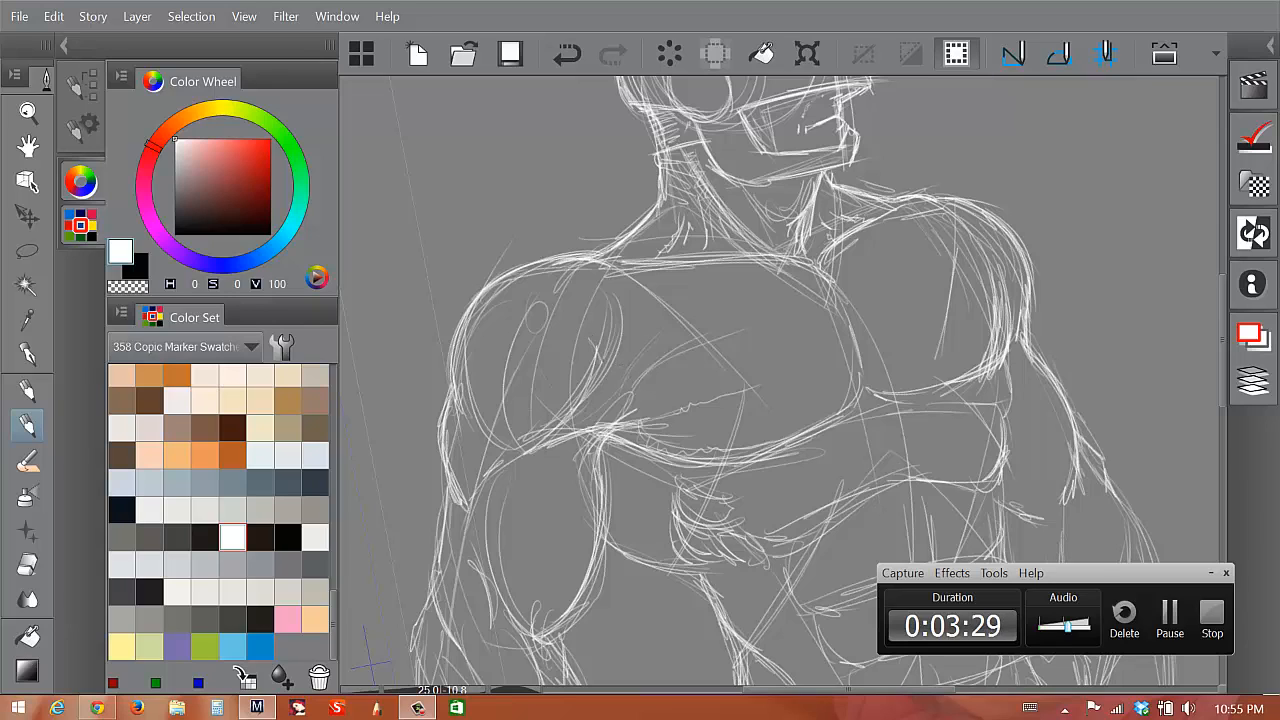
- Mark the muscle divisions and shadow edges on the near shoulder and upper arm, extending into the adjoining chest
mouse_move(605, 362)
left_mouse_down()
mouse_move(558, 432)
mouse_move(615, 315)
left_mouse_up()
mouse_move(526, 447)
left_mouse_down()
mouse_move(524, 334)
mouse_move(515, 394)
mouse_move(534, 440)
left_mouse_up()
mouse_move(524, 432)
left_mouse_down()
mouse_move(519, 341)
mouse_move(516, 436)
mouse_move(502, 438)
mouse_move(474, 380)
mouse_move(490, 428)
mouse_move(460, 362)
mouse_move(480, 425)
mouse_move(455, 446)
mouse_move(458, 472)
left_mouse_up()
left_click_drag(456, 408, 453, 474)
left_click_drag(485, 433, 464, 499)
mouse_move(490, 442)
left_mouse_down()
mouse_move(479, 434)
mouse_move(470, 484)
mouse_move(490, 442)
mouse_move(472, 496)
mouse_move(508, 460)
mouse_move(547, 449)
left_mouse_up()
mouse_move(486, 551)
left_mouse_down()
mouse_move(506, 467)
mouse_move(569, 434)
mouse_move(605, 486)
mouse_move(546, 636)
mouse_move(496, 598)
left_mouse_up()
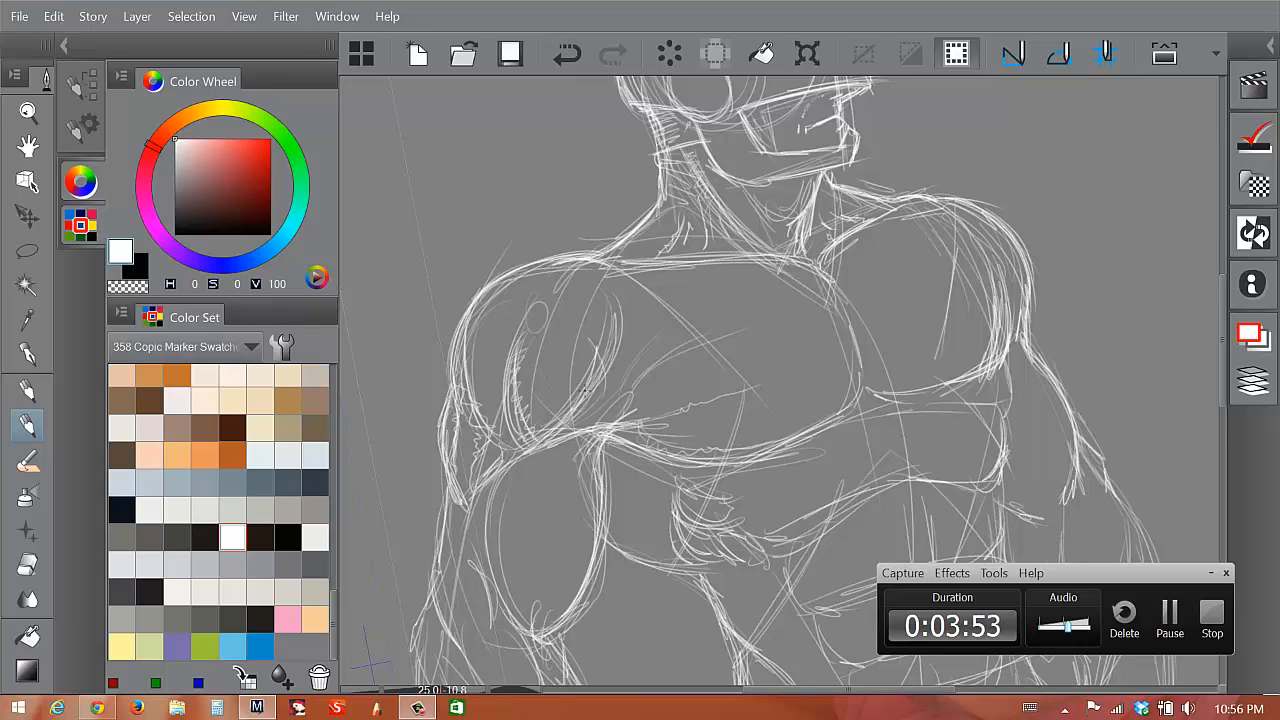
mouse_move(502, 476)
left_mouse_down()
mouse_move(644, 401)
mouse_move(653, 441)
mouse_move(650, 376)
left_mouse_up()
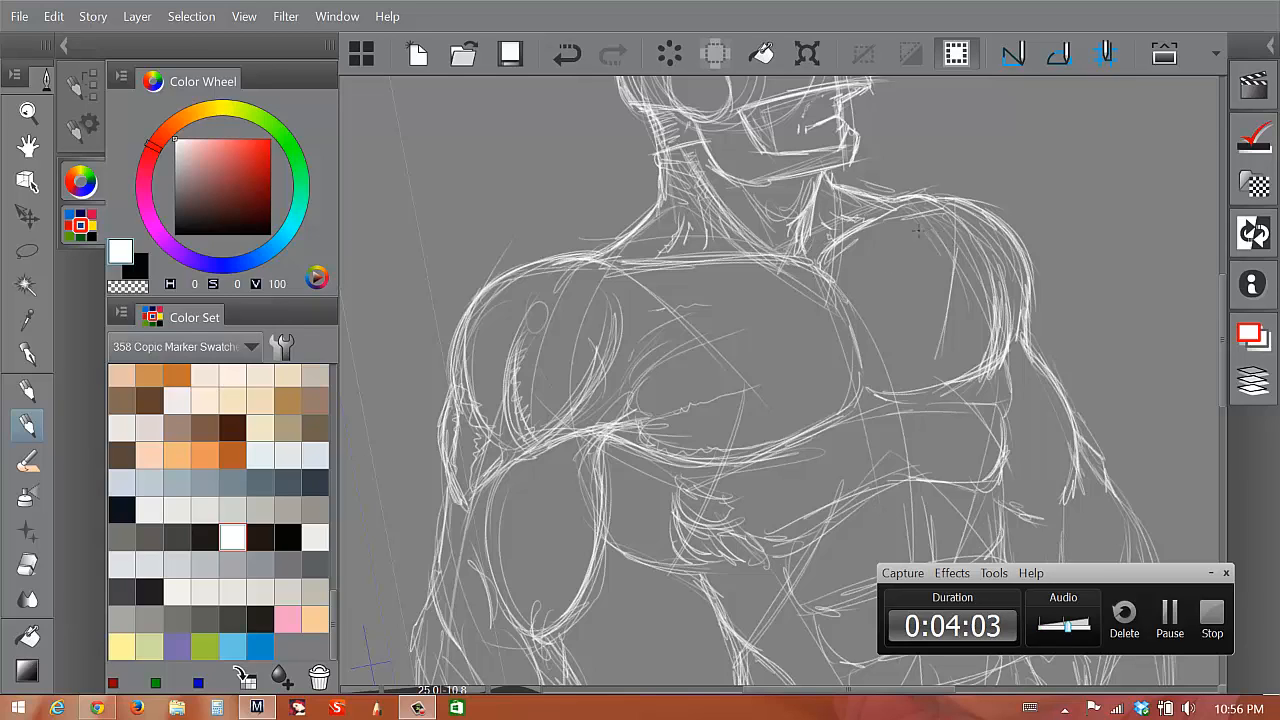
- Mark the shading edges on the far shoulder, pectoral and side of the torso, with a small light-direction arrow beside the arm
left_click_drag(914, 240, 980, 232)
left_click_drag(946, 288, 1009, 290)
mouse_move(1006, 344)
left_mouse_down()
mouse_move(966, 376)
mouse_move(895, 388)
left_mouse_up()
mouse_move(1018, 250)
left_mouse_down()
mouse_move(1028, 346)
mouse_move(1064, 404)
mouse_move(1020, 450)
mouse_move(1022, 488)
mouse_move(1048, 506)
left_mouse_up()
left_click_drag(1091, 336, 1057, 362)
left_click_drag(1006, 267, 1007, 306)
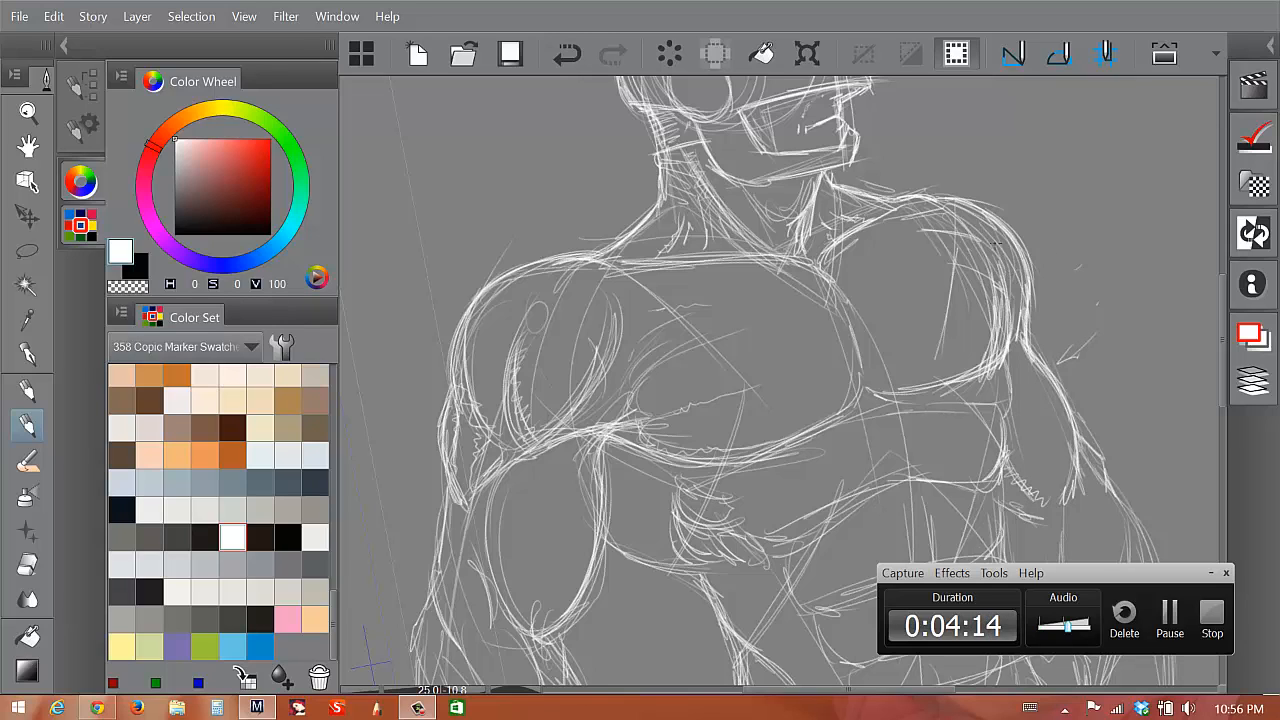
mouse_move(968, 209)
left_mouse_down()
mouse_move(1008, 300)
mouse_move(1000, 476)
left_mouse_up()
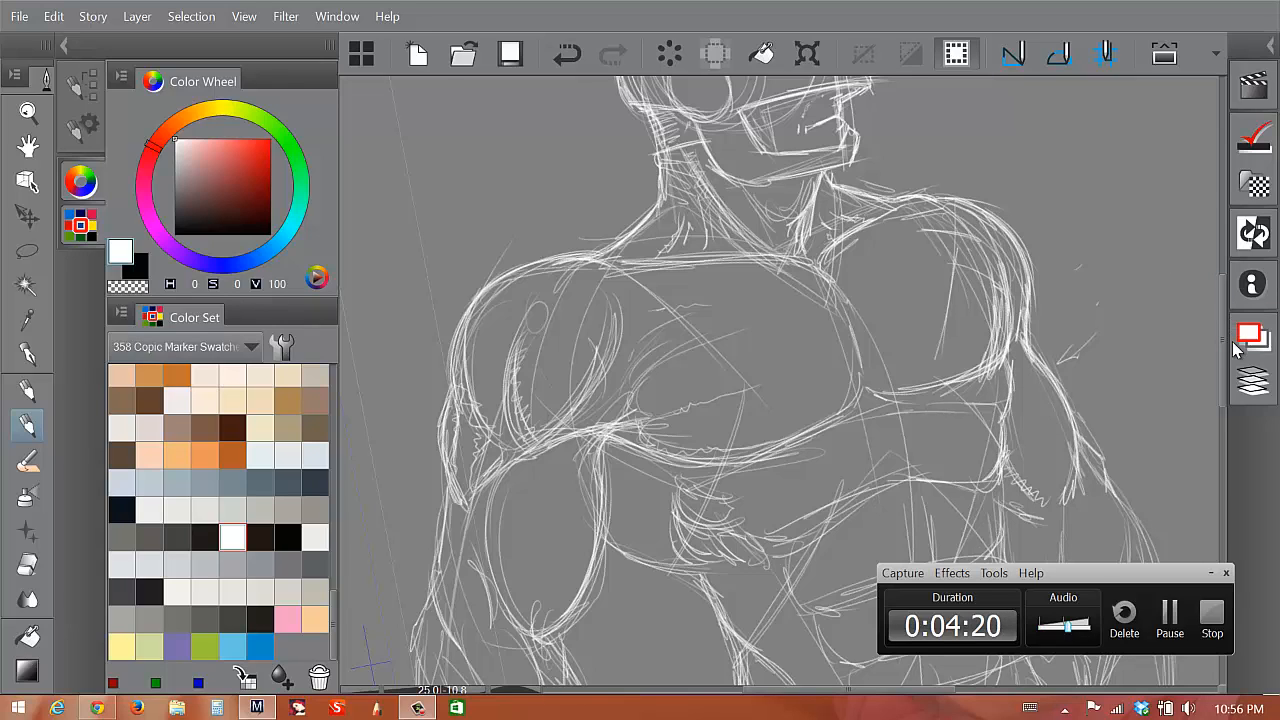
- Mark the shadow edge beneath the near armpit and define the side rib muscles, ribcage arch and waist contour
mouse_move(637, 518)
left_mouse_down()
mouse_move(650, 394)
mouse_move(572, 320)
mouse_move(545, 375)
mouse_move(641, 410)
mouse_move(658, 446)
left_mouse_up()
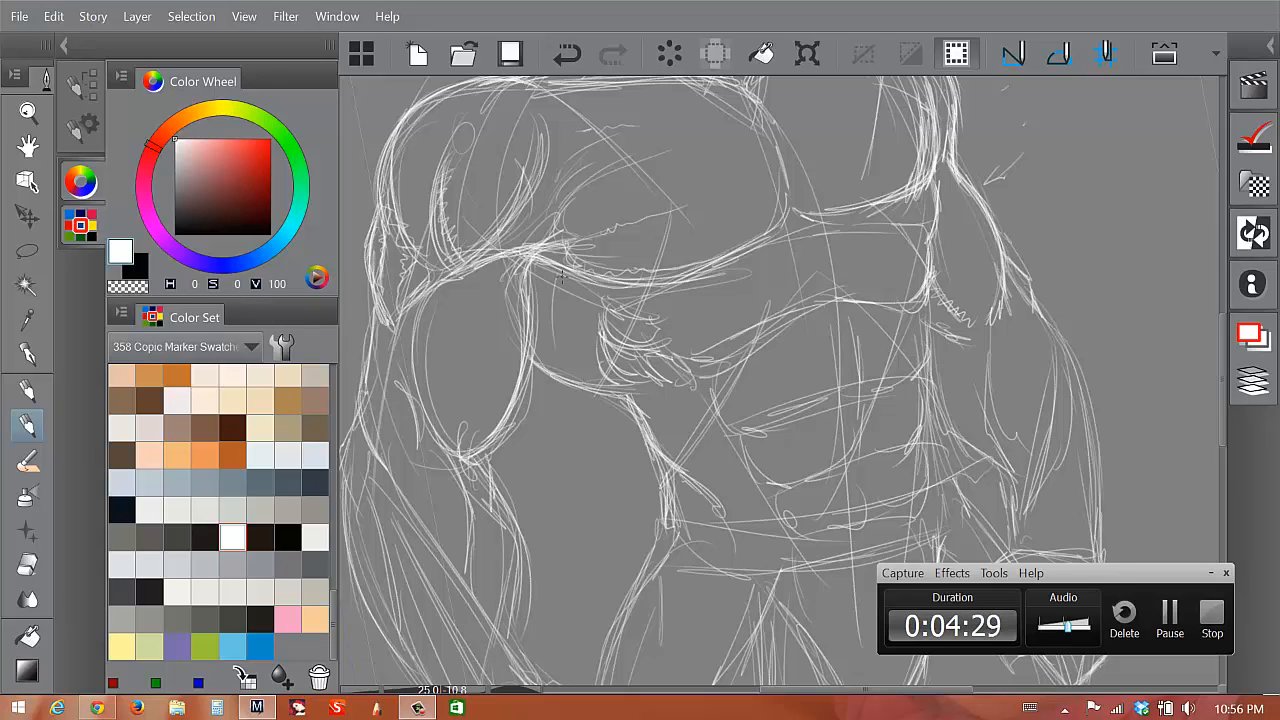
mouse_move(565, 283)
left_mouse_down()
mouse_move(572, 348)
mouse_move(598, 383)
left_mouse_up()
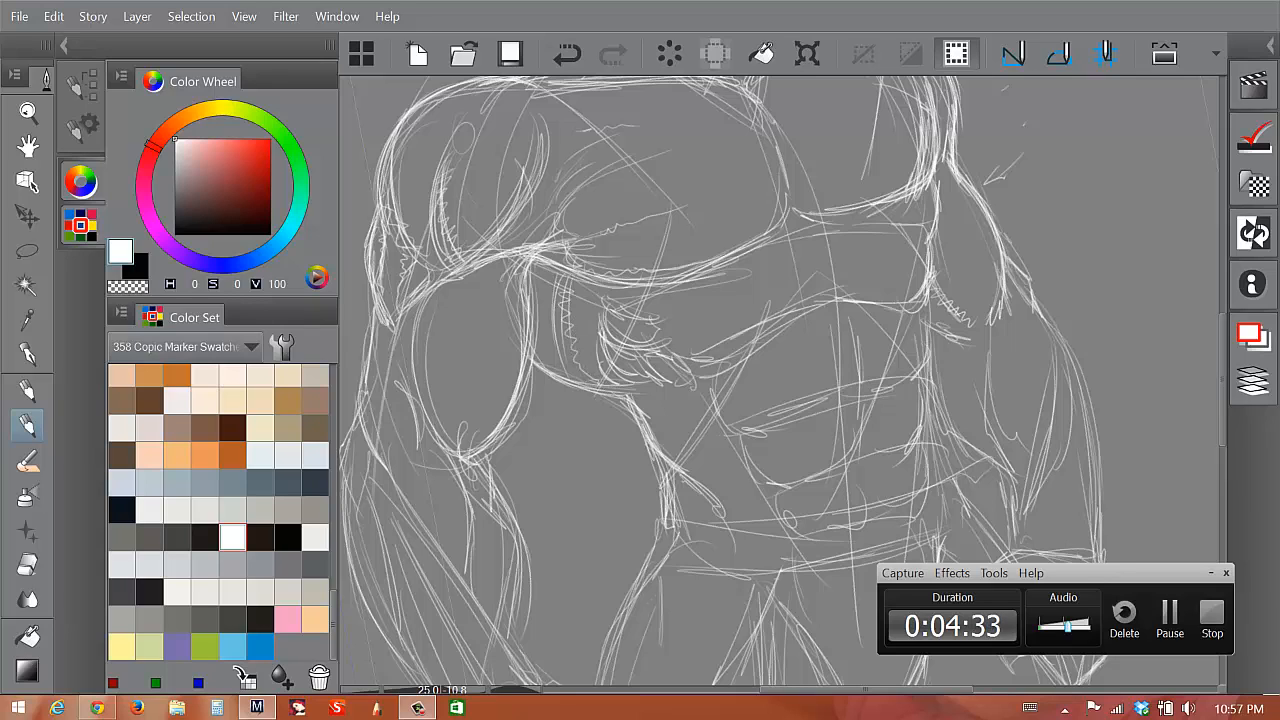
mouse_move(606, 303)
left_mouse_down()
mouse_move(656, 319)
mouse_move(624, 340)
mouse_move(652, 346)
mouse_move(614, 329)
mouse_move(634, 385)
left_mouse_up()
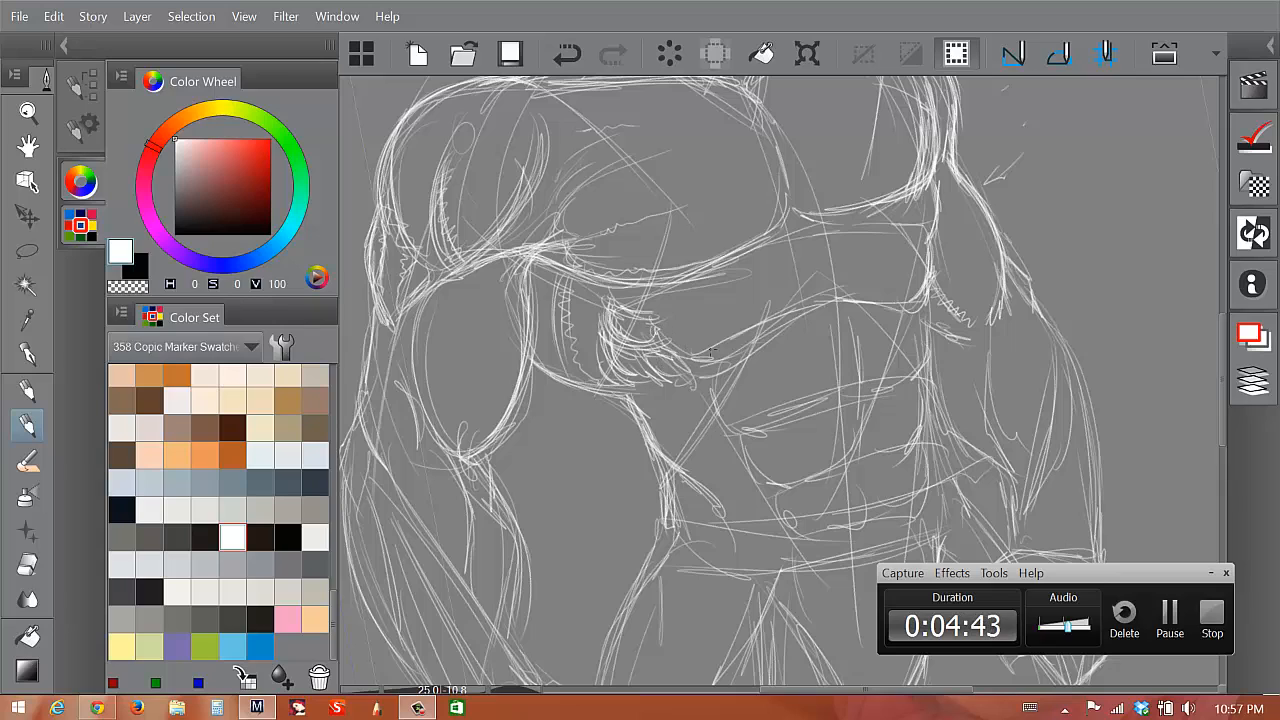
mouse_move(725, 352)
left_mouse_down()
mouse_move(770, 324)
mouse_move(883, 303)
left_mouse_up()
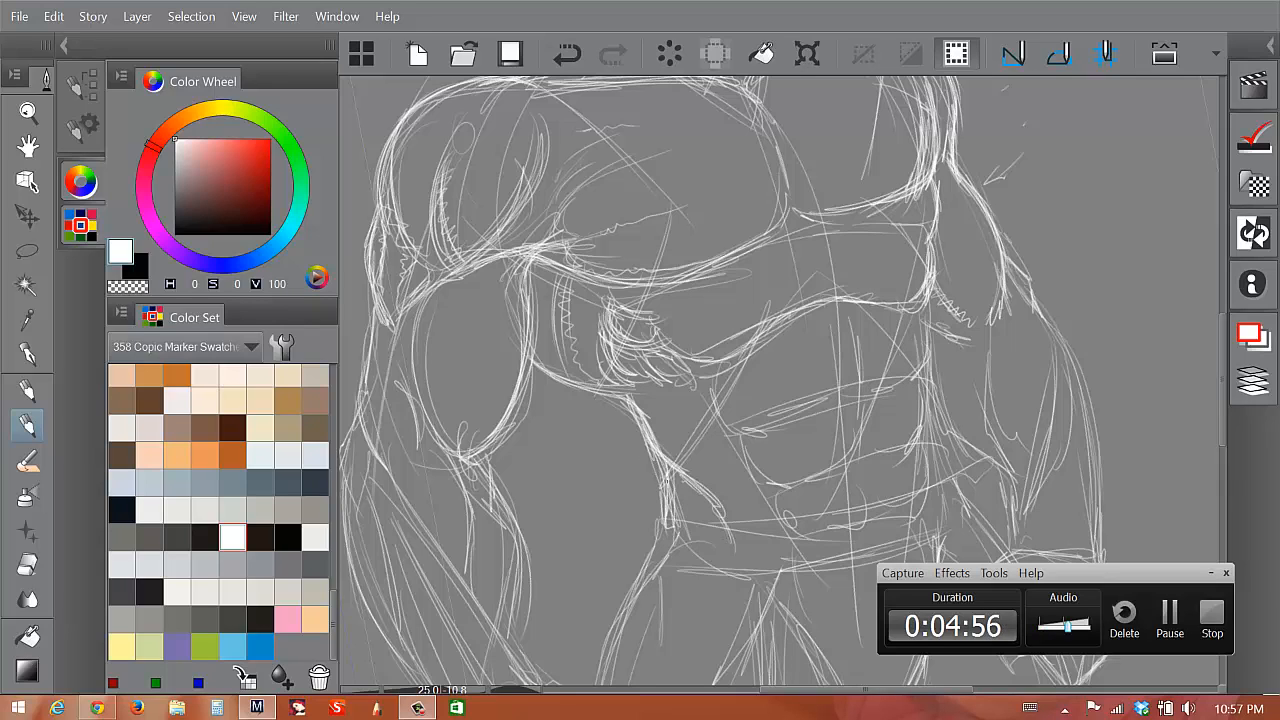
mouse_move(667, 480)
left_mouse_down()
mouse_move(667, 544)
mouse_move(664, 455)
mouse_move(665, 565)
mouse_move(735, 555)
left_mouse_up()
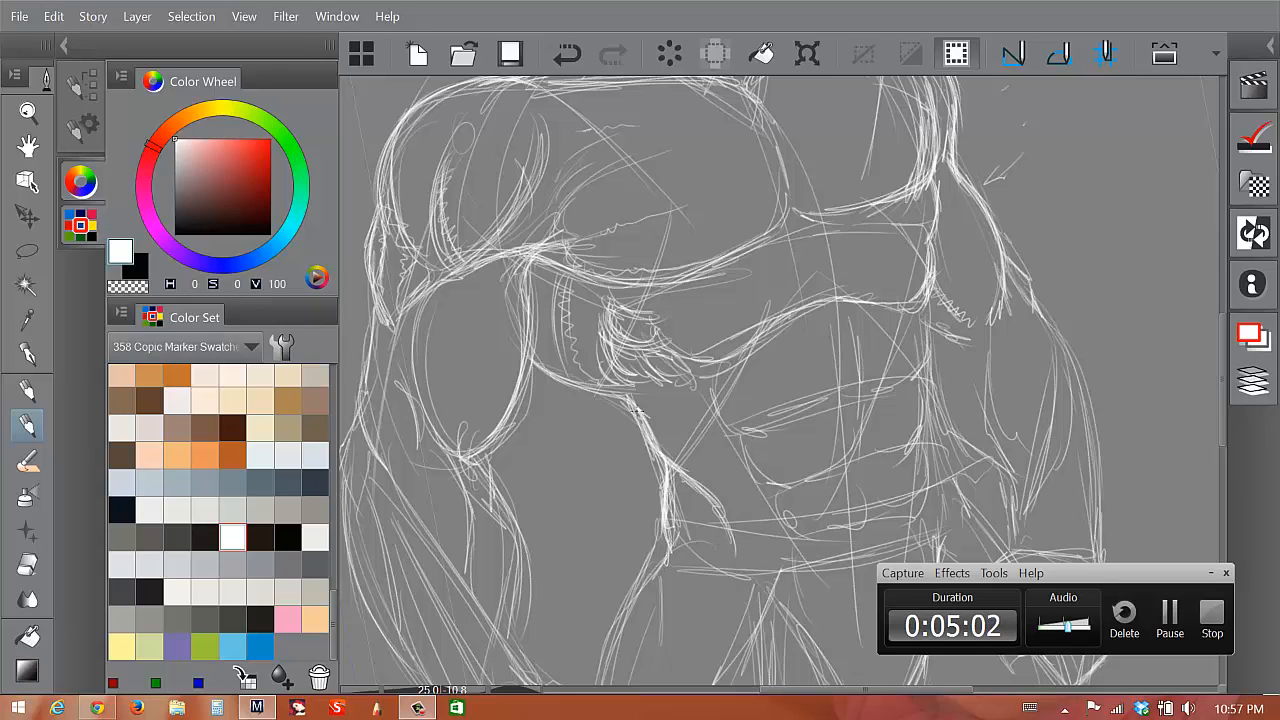
- Define the upper and middle abdominal blocks, the far side of the waist and the near oblique's contour
mouse_move(668, 388)
left_mouse_down()
mouse_move(757, 434)
mouse_move(868, 388)
mouse_move(800, 417)
left_mouse_up()
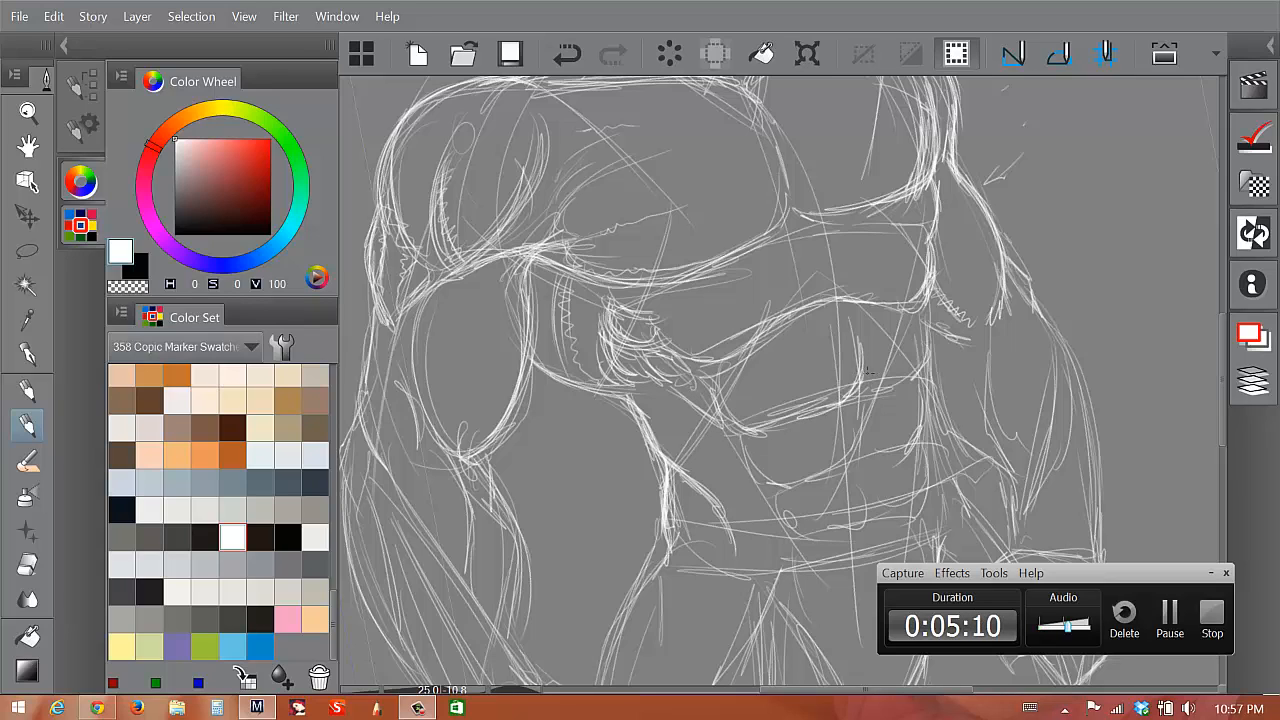
mouse_move(868, 386)
left_mouse_down()
mouse_move(925, 357)
mouse_move(914, 377)
left_mouse_up()
left_click_drag(922, 333, 908, 380)
mouse_move(746, 442)
left_mouse_down()
mouse_move(771, 486)
mouse_move(826, 476)
left_mouse_up()
mouse_move(838, 470)
left_mouse_down()
mouse_move(871, 412)
mouse_move(926, 424)
mouse_move(910, 380)
left_mouse_up()
mouse_move(922, 438)
left_mouse_down()
mouse_move(930, 300)
mouse_move(934, 444)
mouse_move(954, 515)
left_mouse_up()
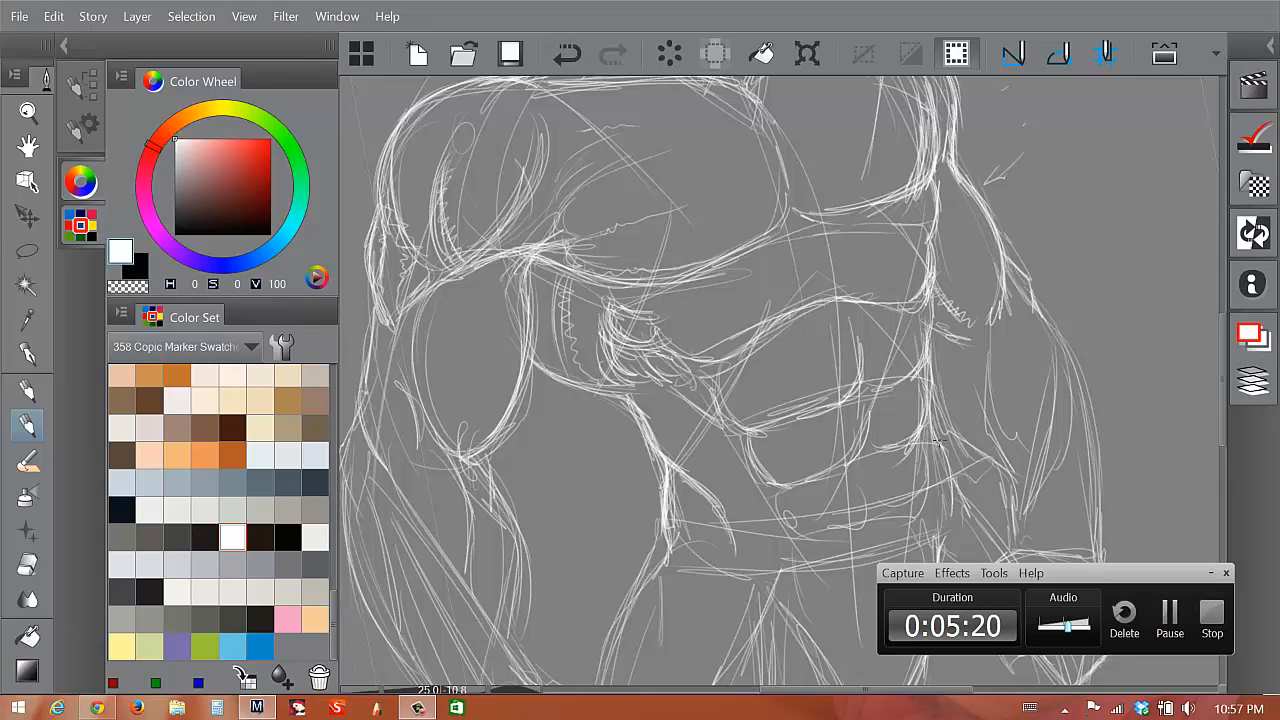
left_click_drag(712, 502, 738, 552)
left_click_drag(729, 441, 762, 538)
mouse_move(770, 486)
left_mouse_down()
mouse_move(757, 530)
mouse_move(748, 446)
left_mouse_up()
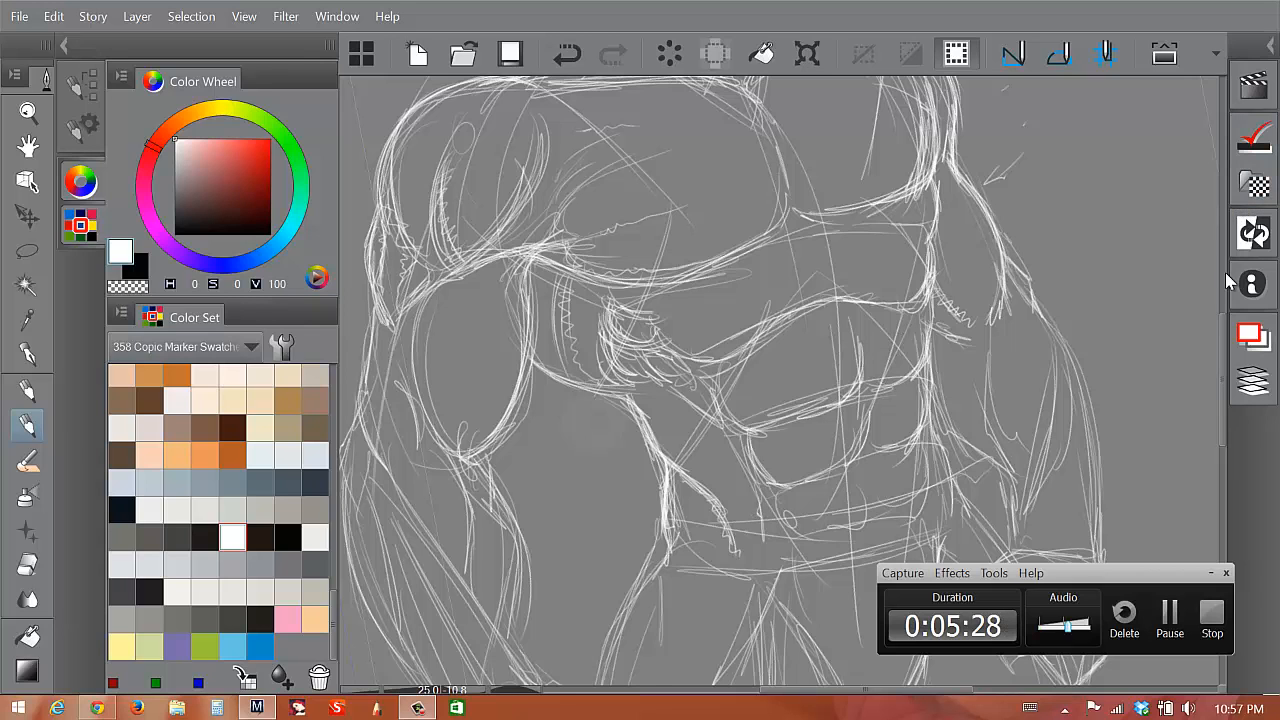
- Zoom out to 12.5% and straighten the canvas rotation to 0.0 to review the whole figure
scroll(757, 336, "down", 4)
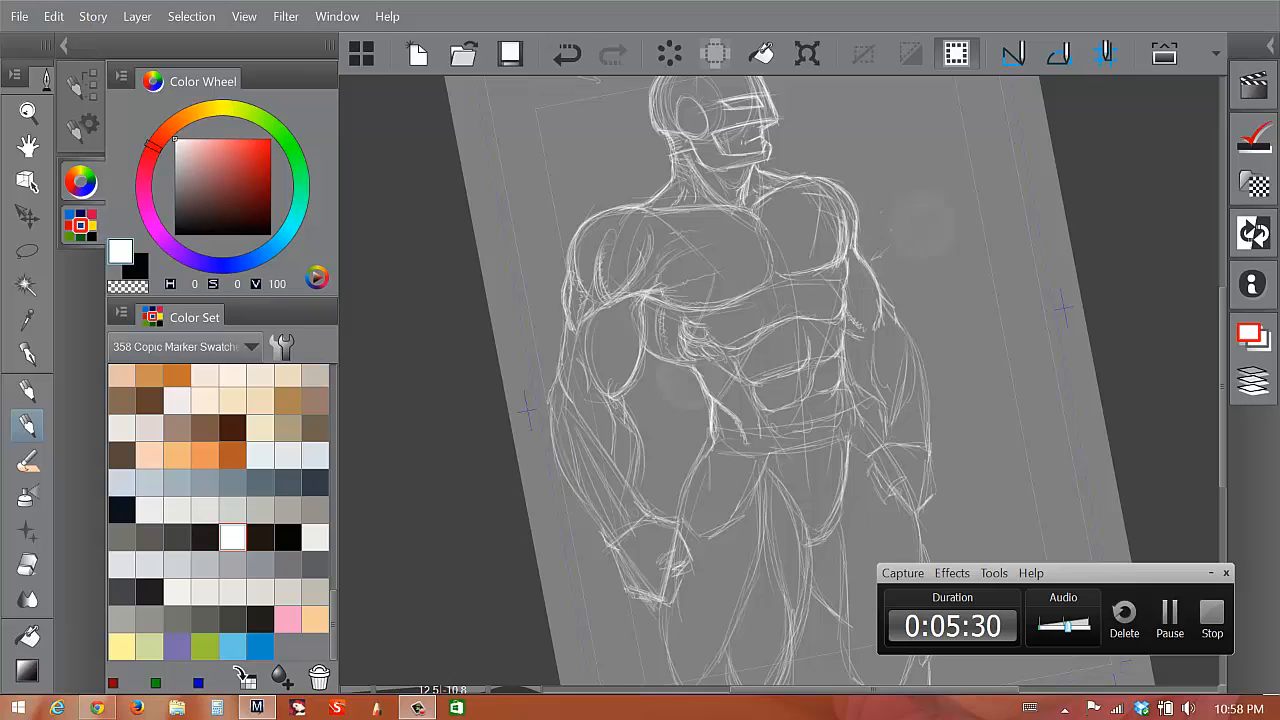
key("ctrl+at")
key("minus")
key("minus")
key("minus")
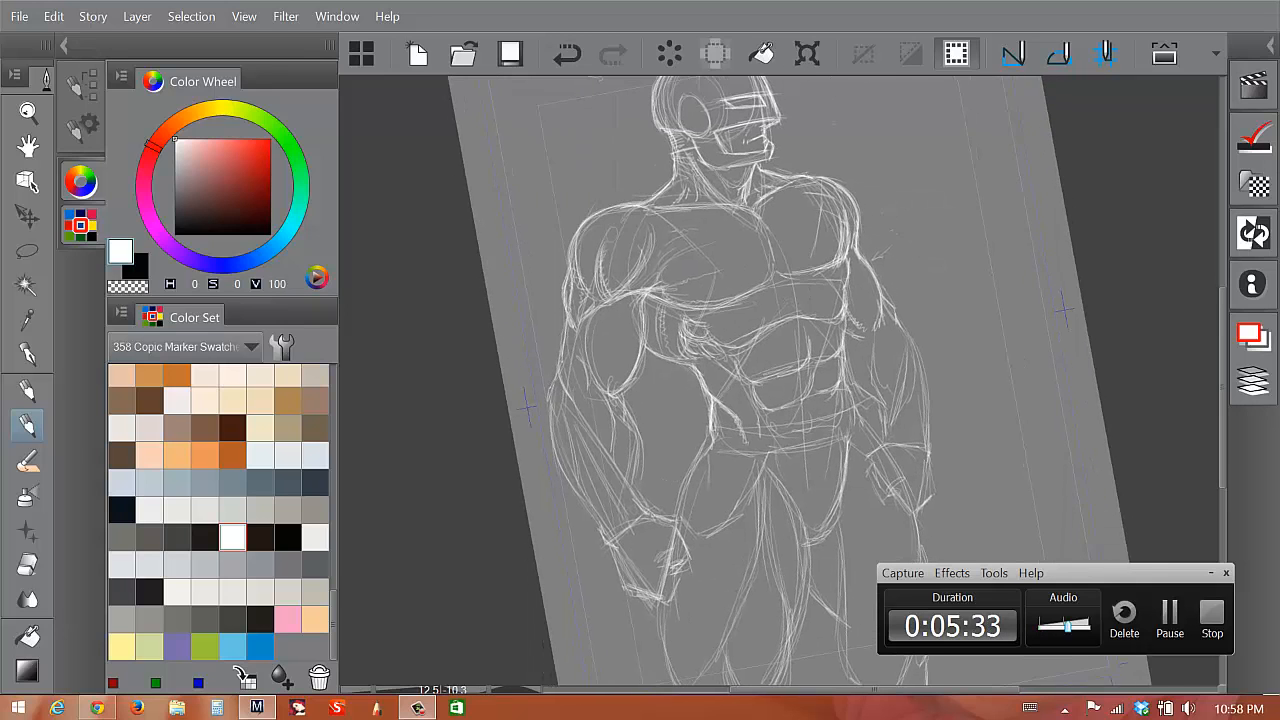
key("ctrl+at")
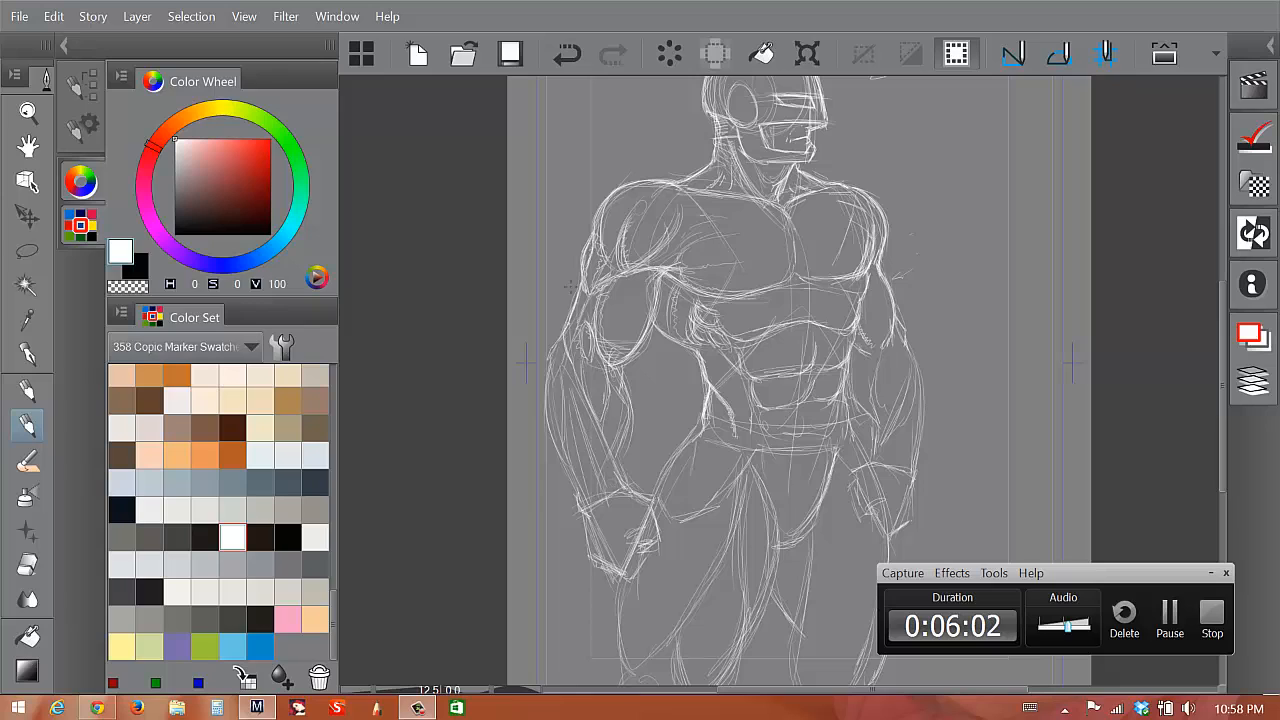
- Define the near forearm's muscle contours and sketch the glove cuff lines around its wrist
left_click_drag(599, 367, 606, 434)
left_click_drag(614, 369, 616, 460)
mouse_move(606, 416)
left_mouse_down()
mouse_move(618, 462)
mouse_move(584, 377)
left_mouse_up()
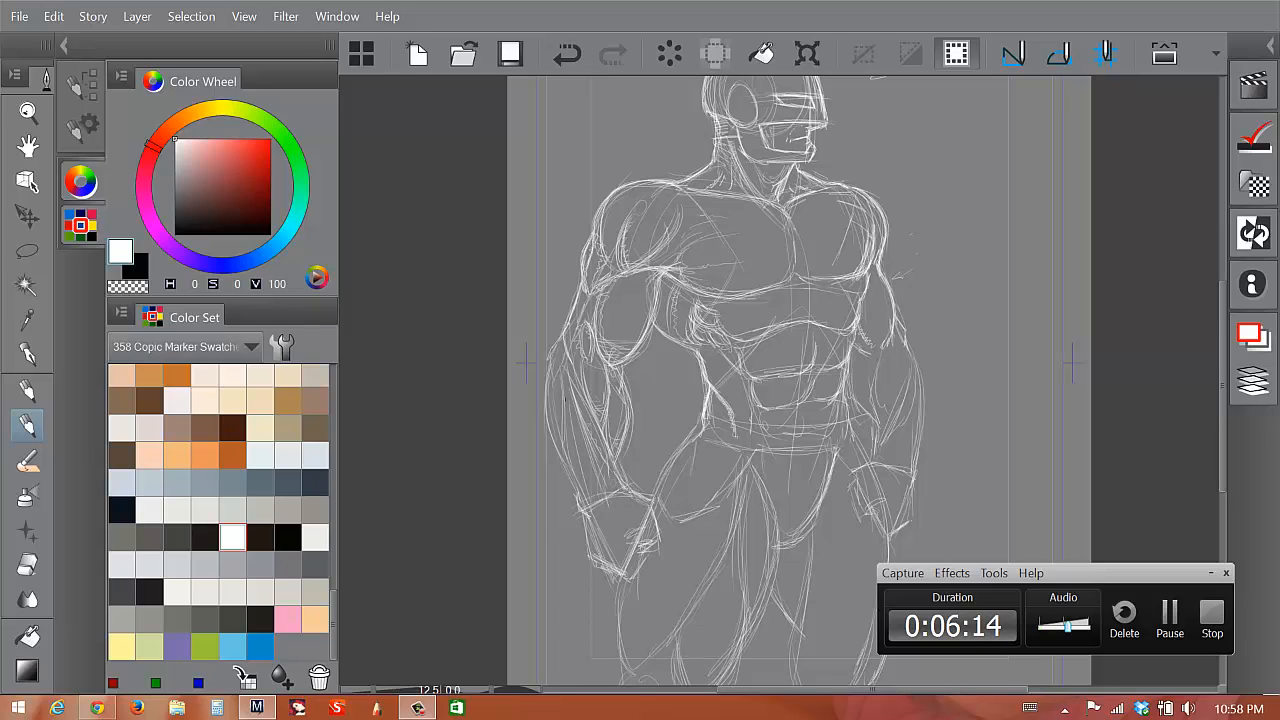
left_click_drag(560, 382, 589, 483)
mouse_move(554, 340)
left_mouse_down()
mouse_move(548, 376)
mouse_move(579, 496)
left_mouse_up()
left_click_drag(557, 378, 560, 432)
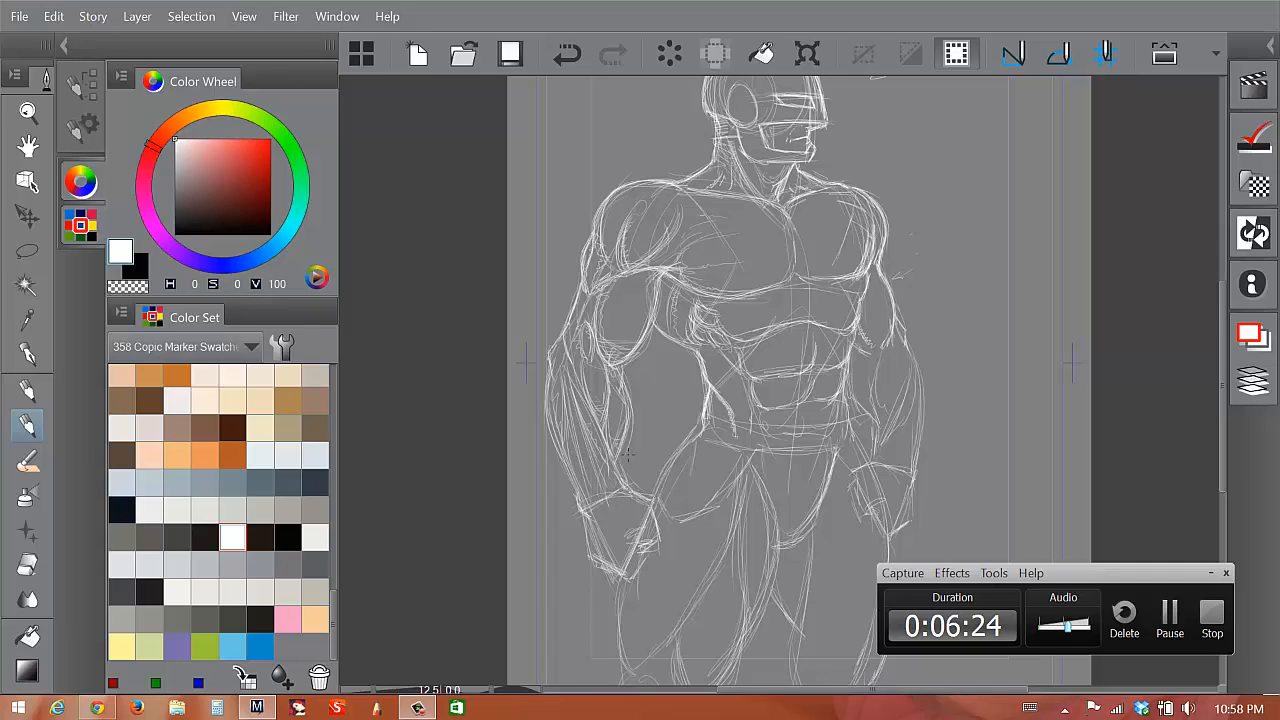
left_click_drag(584, 502, 638, 482)
left_click_drag(574, 508, 622, 468)
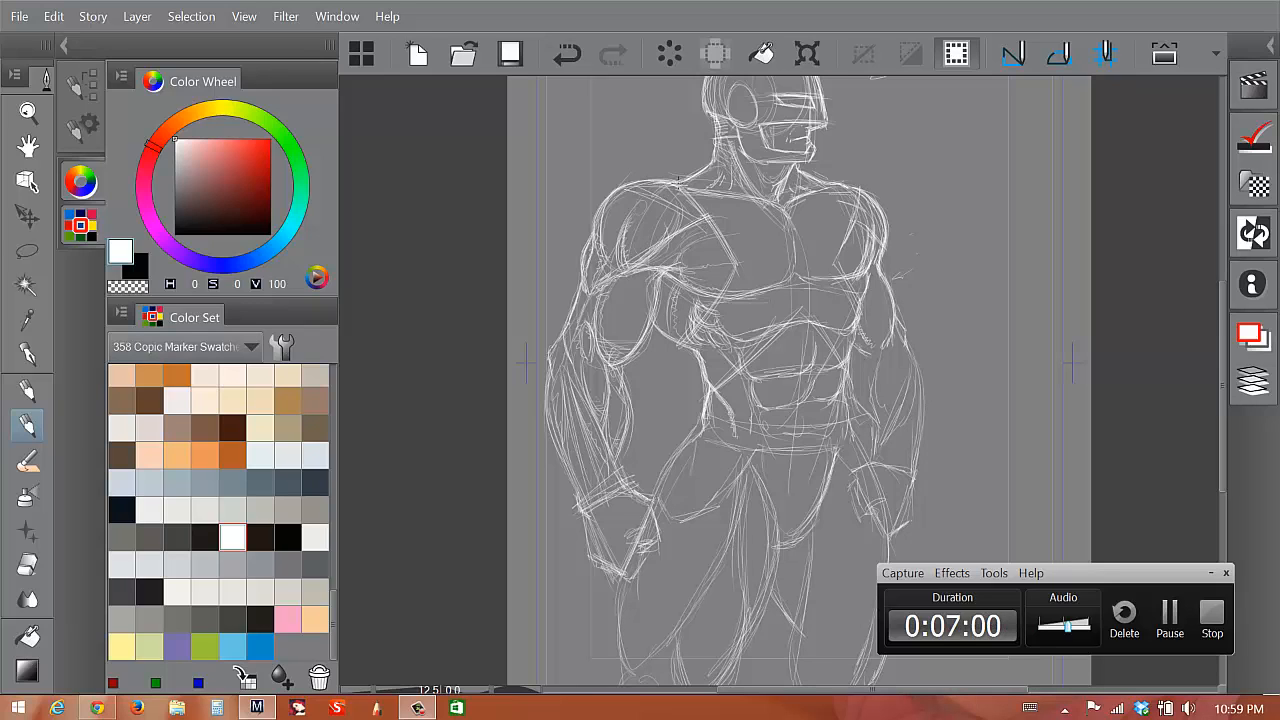
- Sketch costume bands across the near shoulder and a diagonal costume line over the near hip and thigh
mouse_move(679, 224)
left_mouse_down()
mouse_move(594, 210)
mouse_move(586, 241)
mouse_move(597, 244)
left_mouse_up()
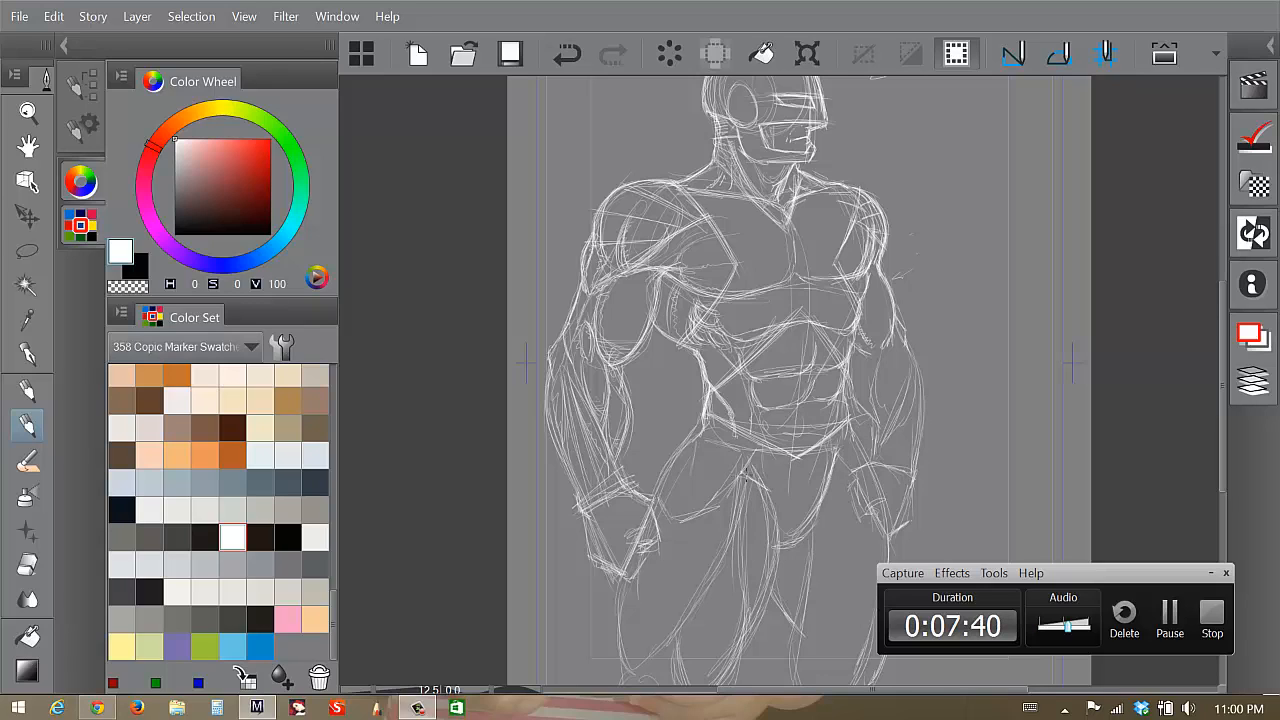
mouse_move(744, 475)
left_mouse_down()
mouse_move(768, 494)
mouse_move(616, 606)
left_mouse_up()
left_click_drag(746, 474, 712, 526)
left_click_drag(699, 421, 666, 476)
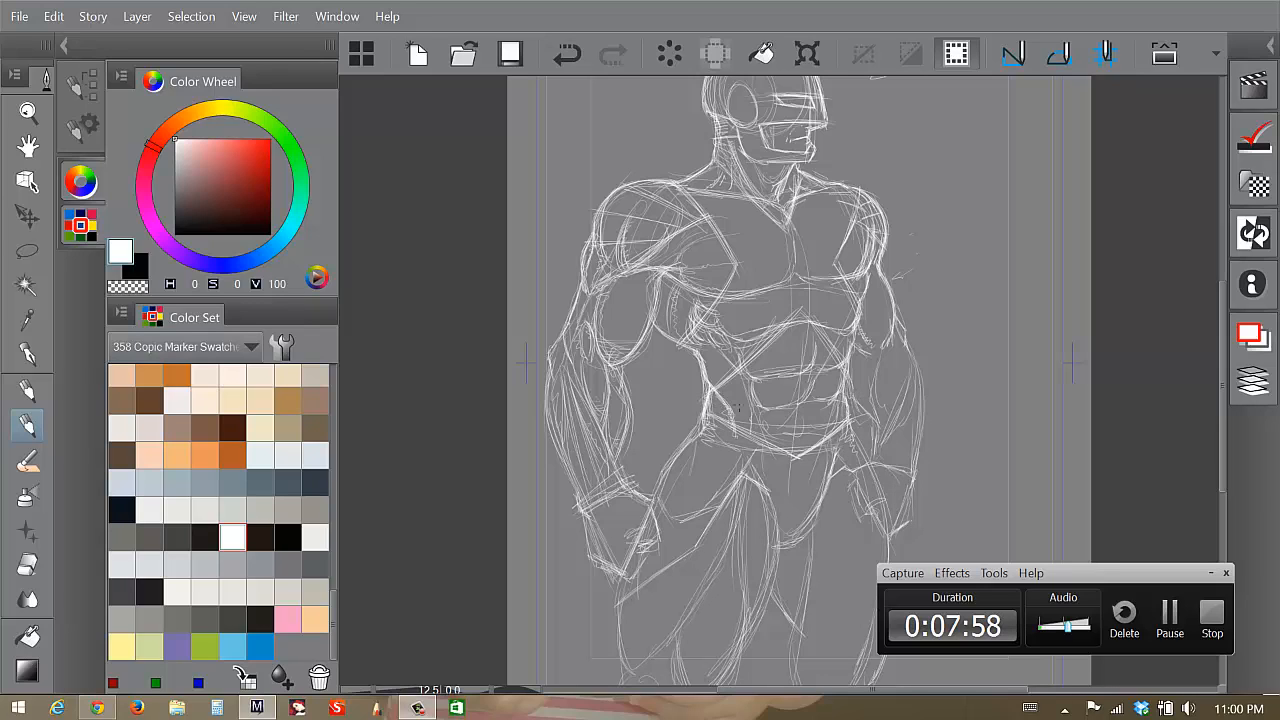
- Shape the lower abdomen and crotch, and mark the contour and shadow edge of the far inner thigh
mouse_move(758, 412)
left_mouse_down()
mouse_move(762, 443)
mouse_move(806, 413)
mouse_move(802, 451)
left_mouse_up()
mouse_move(808, 407)
left_mouse_down()
mouse_move(797, 470)
mouse_move(809, 417)
mouse_move(797, 462)
mouse_move(833, 432)
left_mouse_up()
left_click_drag(767, 490, 804, 519)
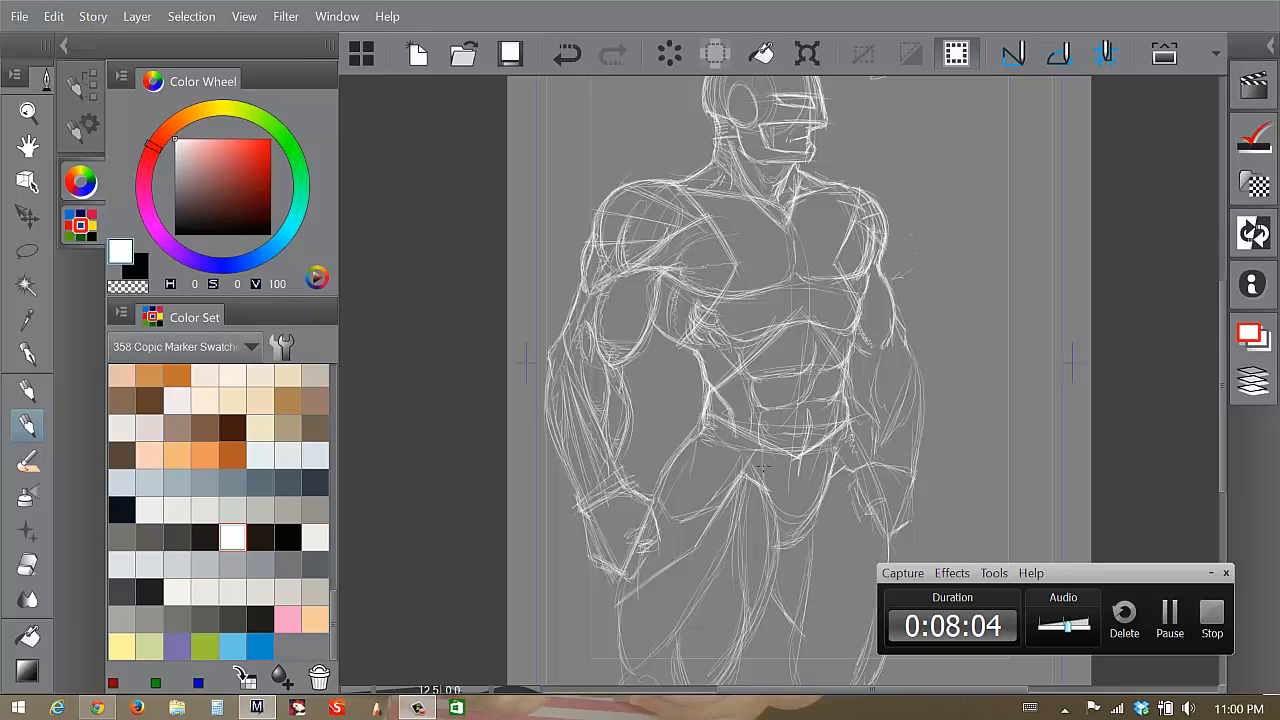
left_click_drag(763, 452, 789, 516)
left_click_drag(811, 538, 800, 609)
left_click_drag(775, 558, 781, 602)
left_click_drag(782, 545, 784, 598)
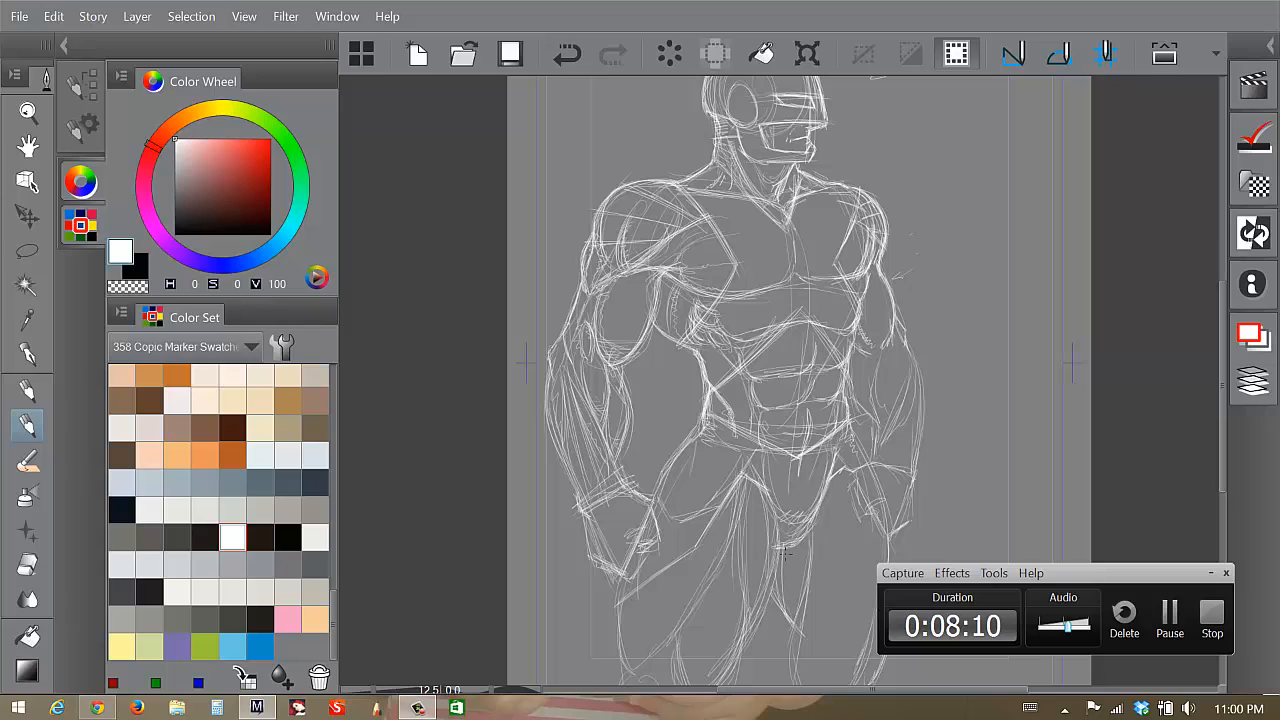
left_click_drag(785, 552, 799, 627)
mouse_move(814, 546)
left_mouse_down()
mouse_move(796, 667)
mouse_move(818, 526)
left_mouse_up()
- Strengthen the far forearm's inner and outer contours and the far hip line running past the hand
mouse_move(898, 341)
left_mouse_down()
mouse_move(920, 410)
mouse_move(918, 490)
left_mouse_up()
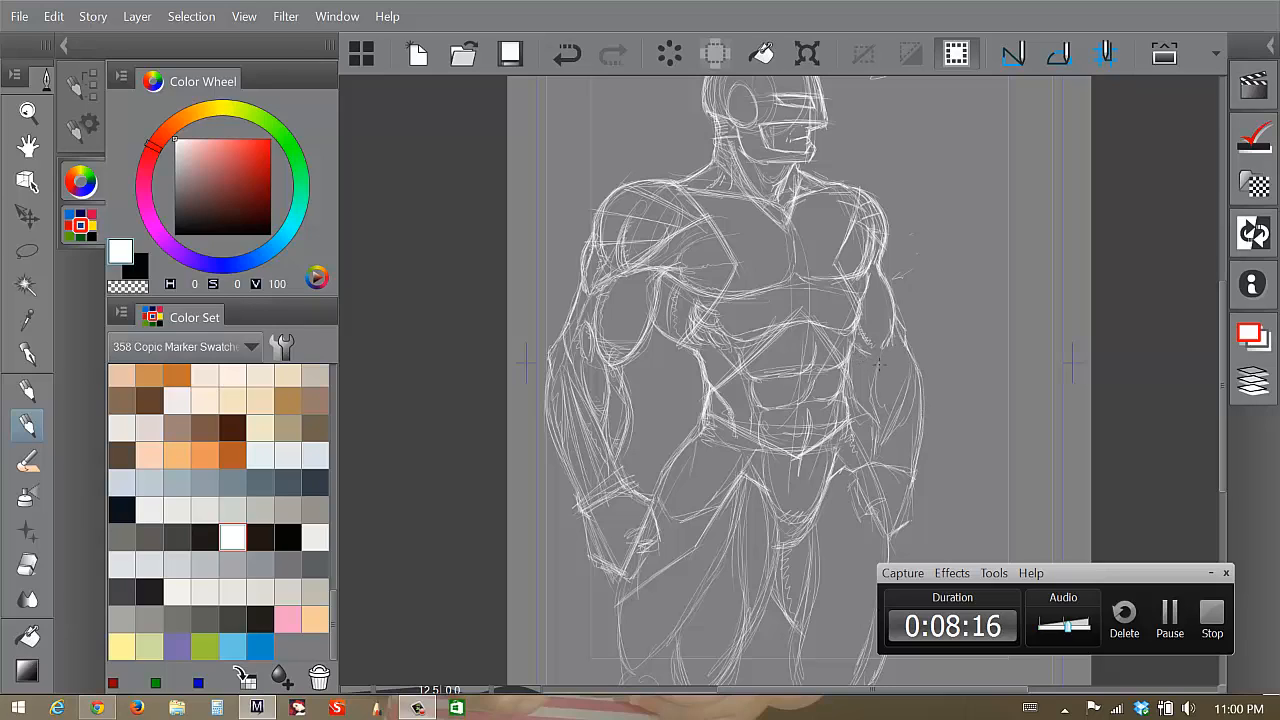
left_click_drag(878, 363, 874, 450)
left_click_drag(848, 362, 888, 548)
left_click_drag(874, 472, 890, 558)
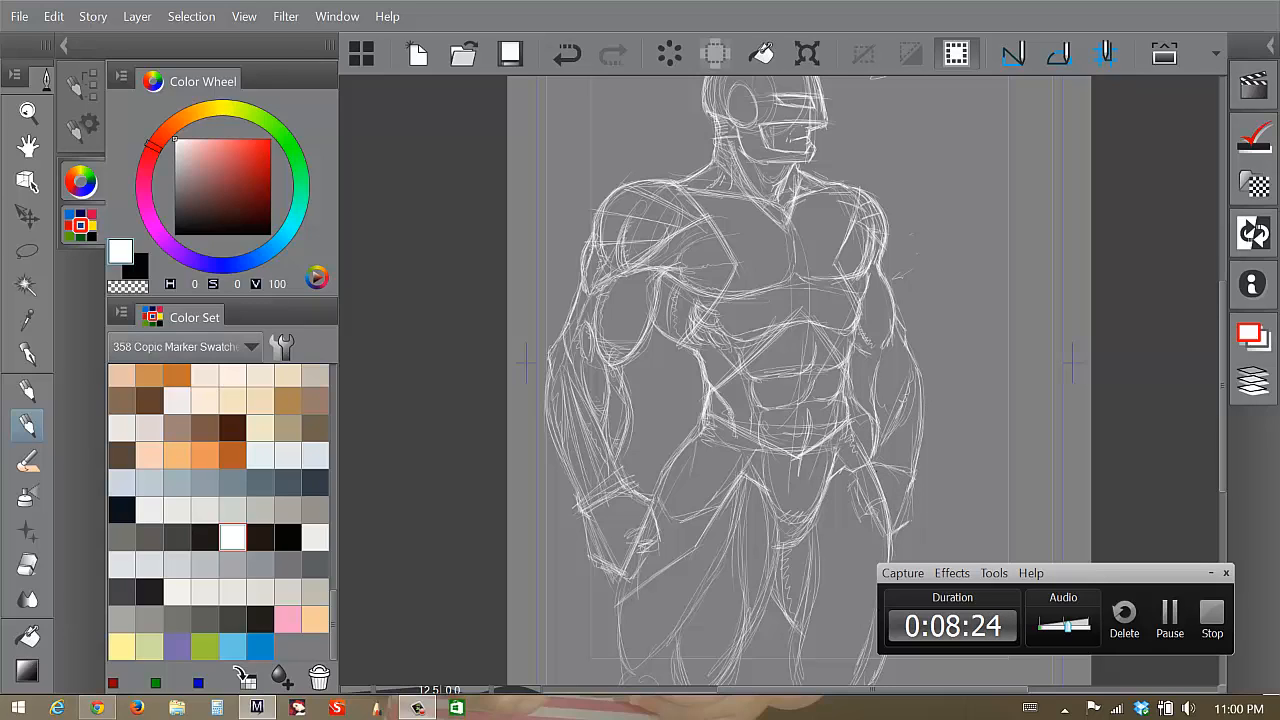
- Erase stray lines around both hands, and draw the far wrist's glove cuff with muscle strokes on the forearm above it
left_click(30, 568)
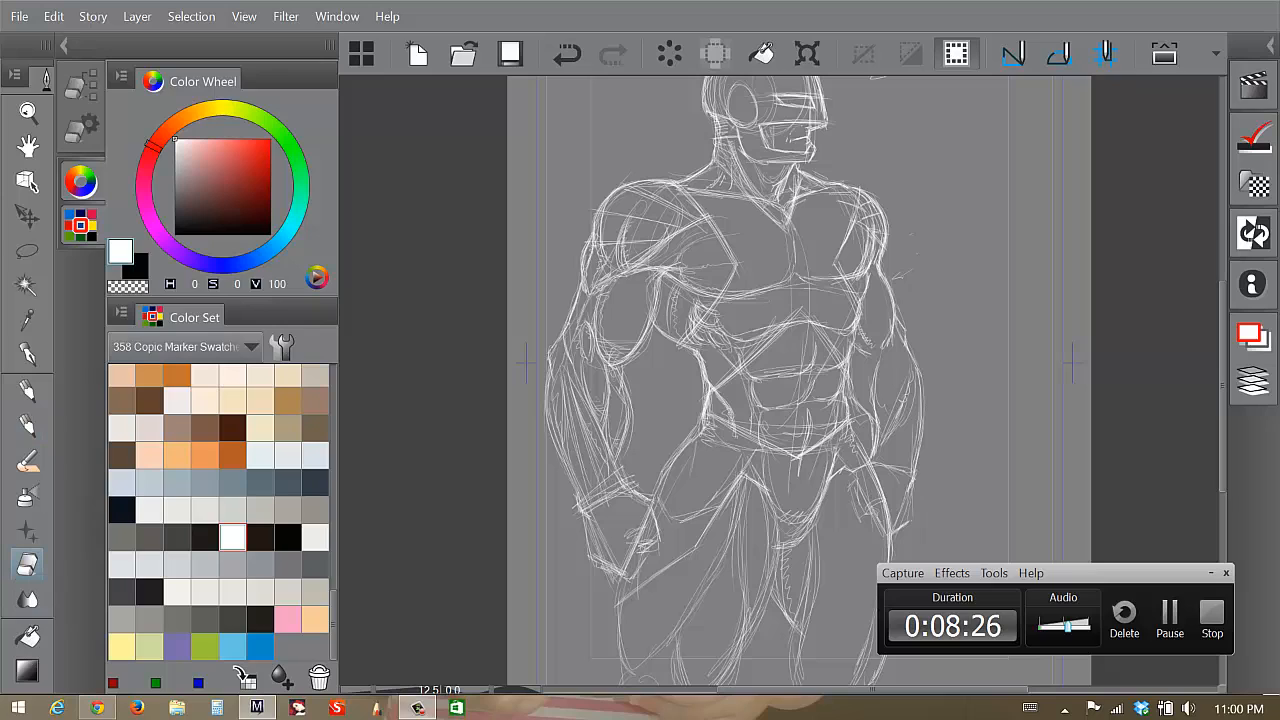
mouse_move(854, 476)
left_mouse_down()
mouse_move(869, 508)
mouse_move(837, 446)
mouse_move(874, 520)
left_mouse_up()
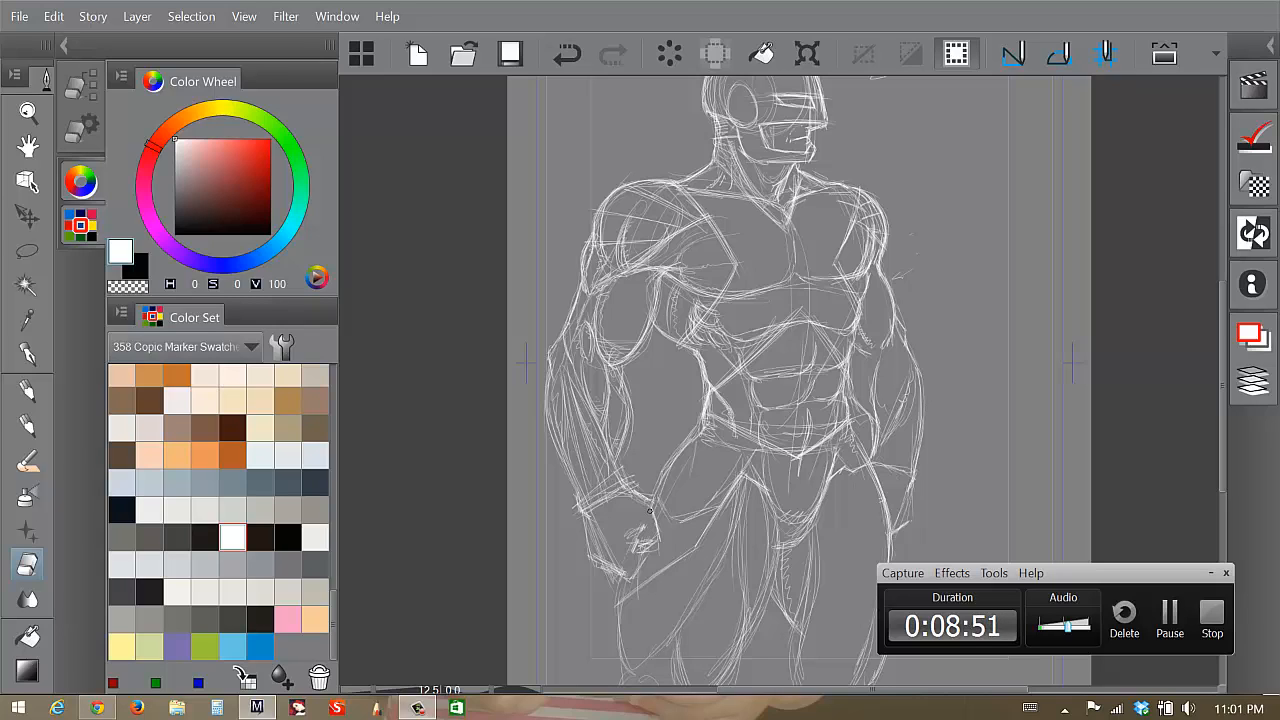
left_click(36, 424)
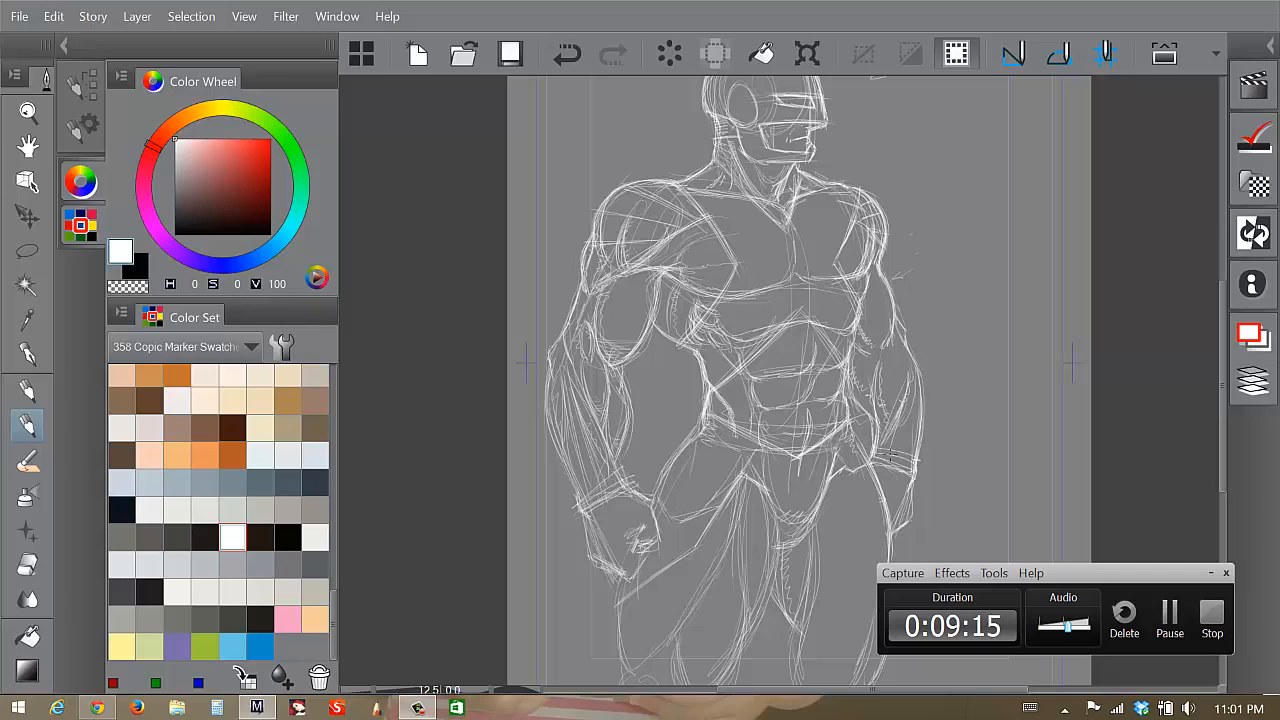
left_click_drag(914, 400, 893, 453)
left_click_drag(917, 407, 901, 451)
- Strengthen the near hip and thigh's outer contour and round off the thigh muscle above the knee
left_click_drag(676, 460, 665, 496)
left_click_drag(670, 438, 637, 251)
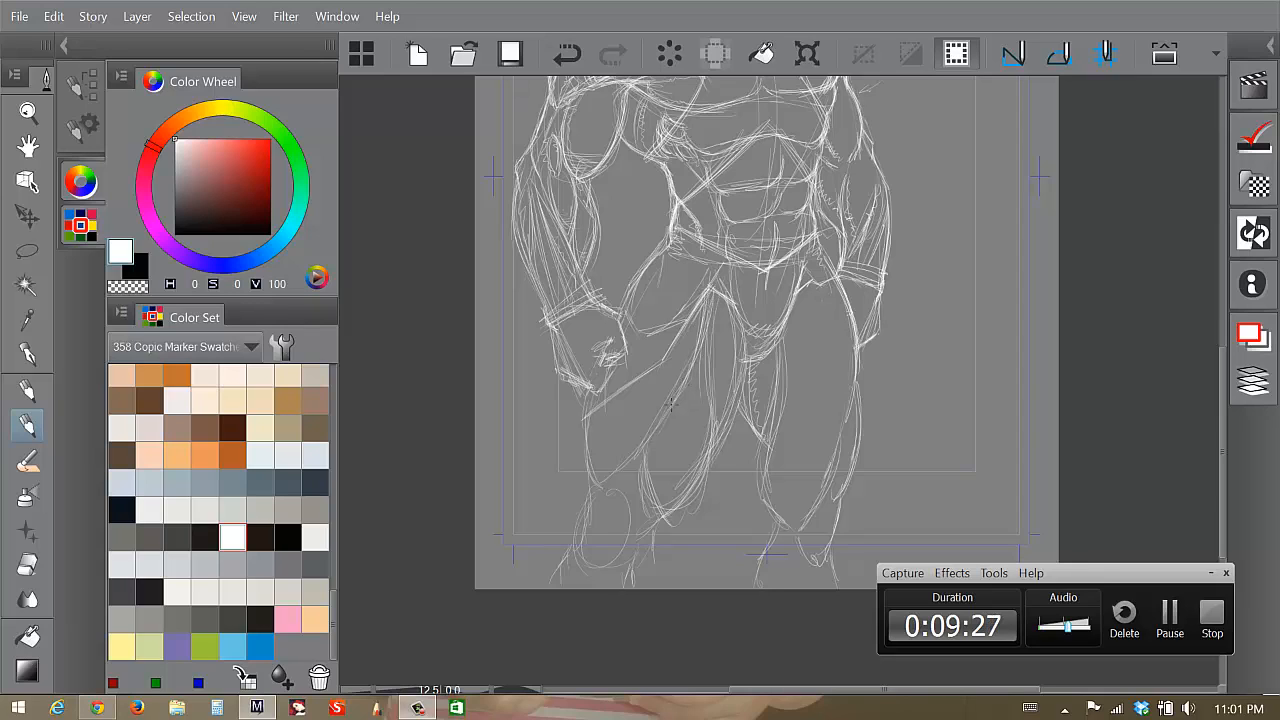
left_click_drag(588, 410, 582, 525)
left_click_drag(588, 473, 585, 504)
mouse_move(588, 430)
left_mouse_down()
mouse_move(613, 470)
mouse_move(670, 401)
mouse_move(649, 441)
mouse_move(656, 414)
mouse_move(652, 461)
mouse_move(660, 420)
mouse_move(683, 495)
mouse_move(705, 444)
left_mouse_up()
mouse_move(708, 424)
left_mouse_down()
mouse_move(663, 521)
mouse_move(711, 396)
left_mouse_up()
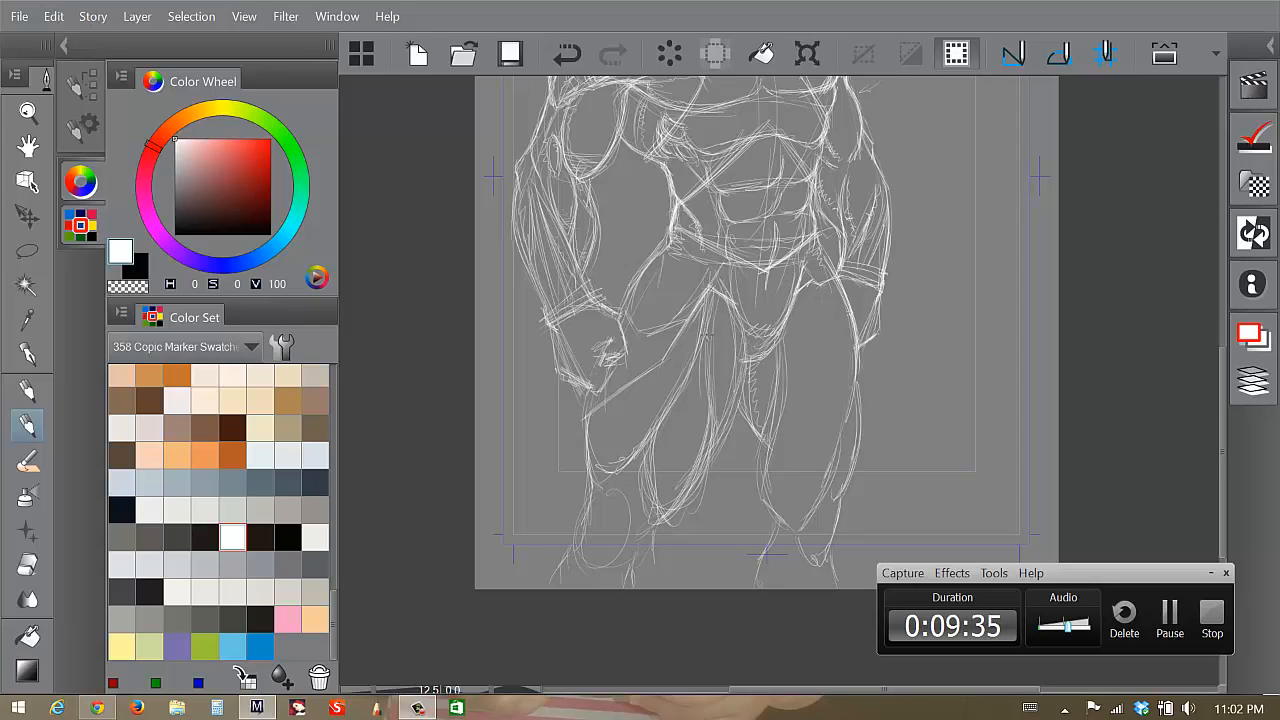
- Define the near thigh's inner muscle contours and outline its kneecap as an oval
left_click_drag(706, 321, 706, 395)
mouse_move(713, 299)
left_mouse_down()
mouse_move(705, 358)
mouse_move(720, 415)
left_mouse_up()
left_click_drag(746, 358, 712, 413)
left_click_drag(746, 345, 707, 427)
mouse_move(747, 351)
left_mouse_down()
mouse_move(700, 429)
mouse_move(713, 417)
mouse_move(700, 466)
mouse_move(655, 533)
mouse_move(647, 525)
mouse_move(601, 558)
mouse_move(598, 524)
mouse_move(595, 563)
mouse_move(613, 570)
mouse_move(637, 548)
mouse_move(592, 556)
left_mouse_up()
mouse_move(611, 509)
left_mouse_down()
mouse_move(599, 533)
mouse_move(632, 556)
mouse_move(634, 515)
mouse_move(638, 538)
left_mouse_up()
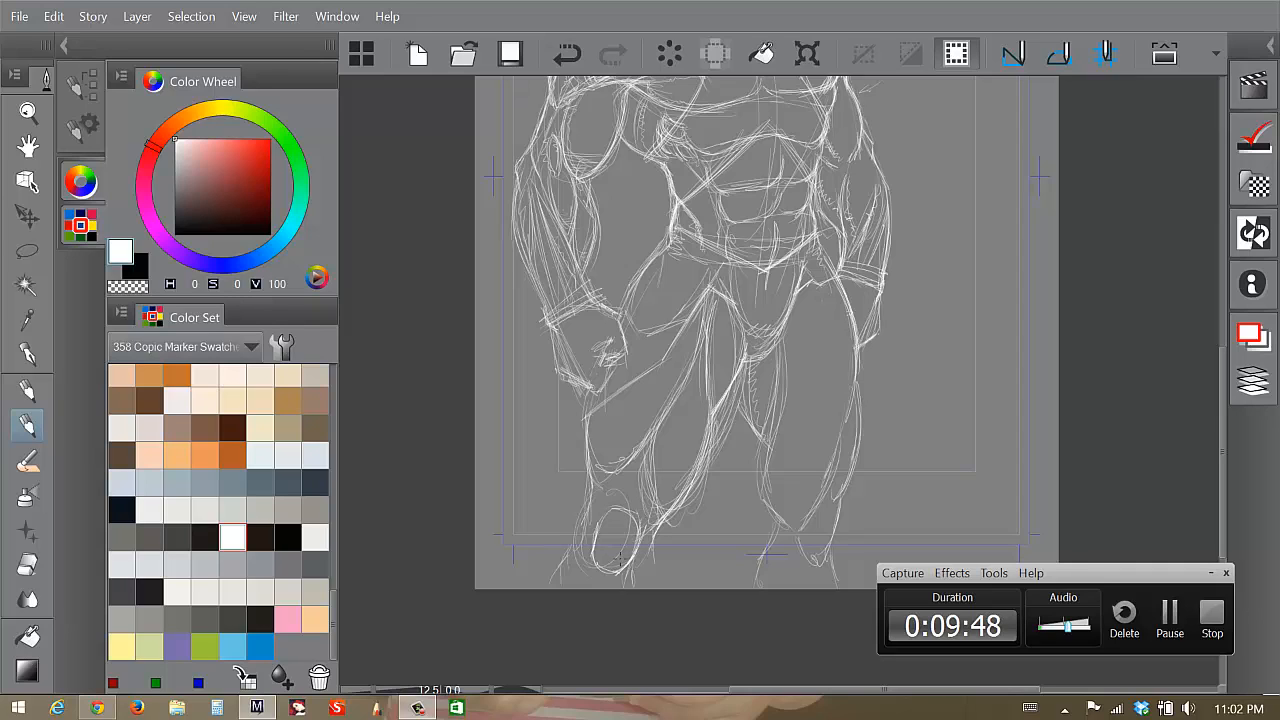
- Sketch the near lower leg's contours below the knee and strengthen the far leg's inner contour
left_click_drag(643, 531, 666, 516)
left_click_drag(589, 497, 543, 587)
left_click_drag(575, 540, 548, 578)
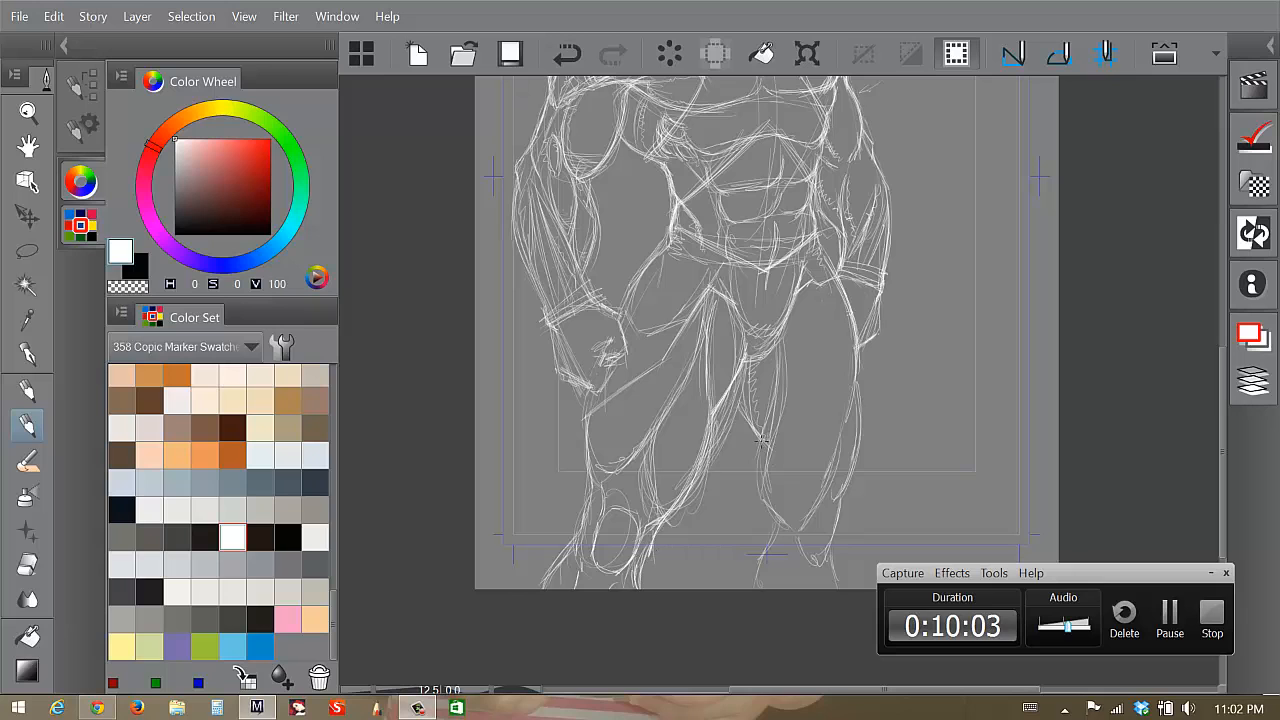
mouse_move(761, 441)
left_mouse_down()
mouse_move(772, 528)
mouse_move(759, 569)
left_mouse_up()
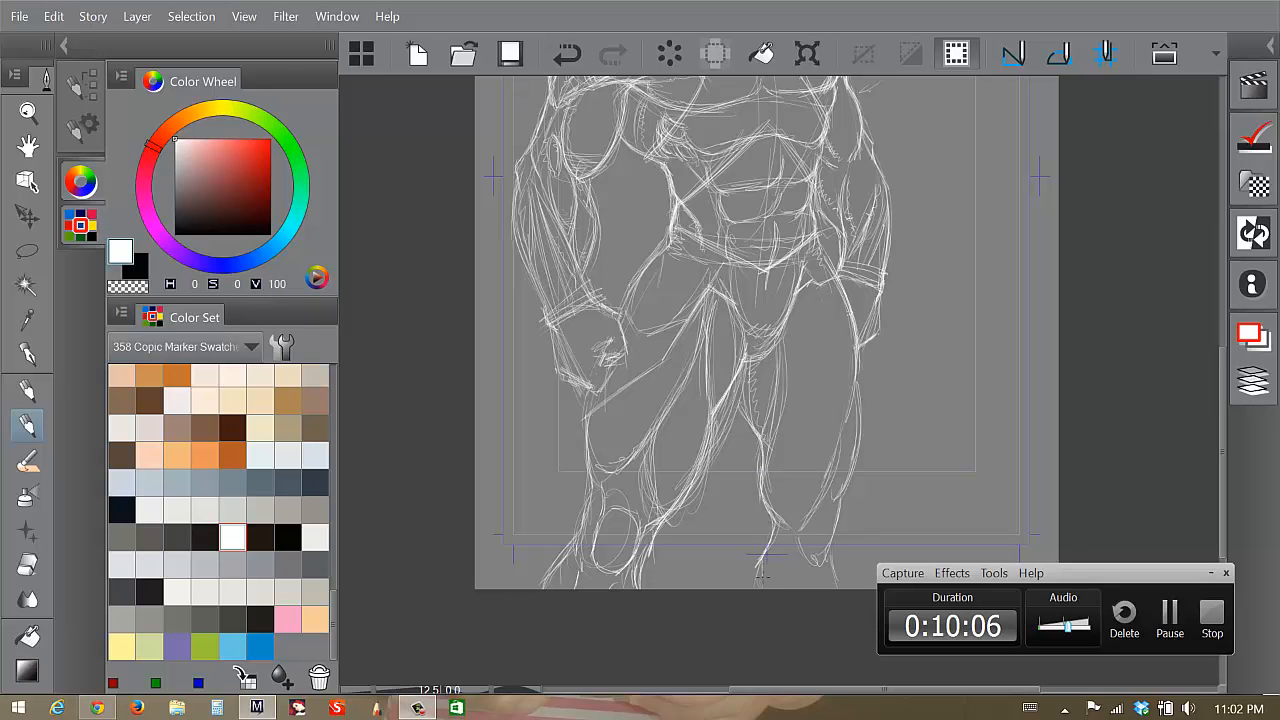
- Switch to Chrome and examine the Captain Britain costume references on the Marvel wiki page
left_click(97, 708)
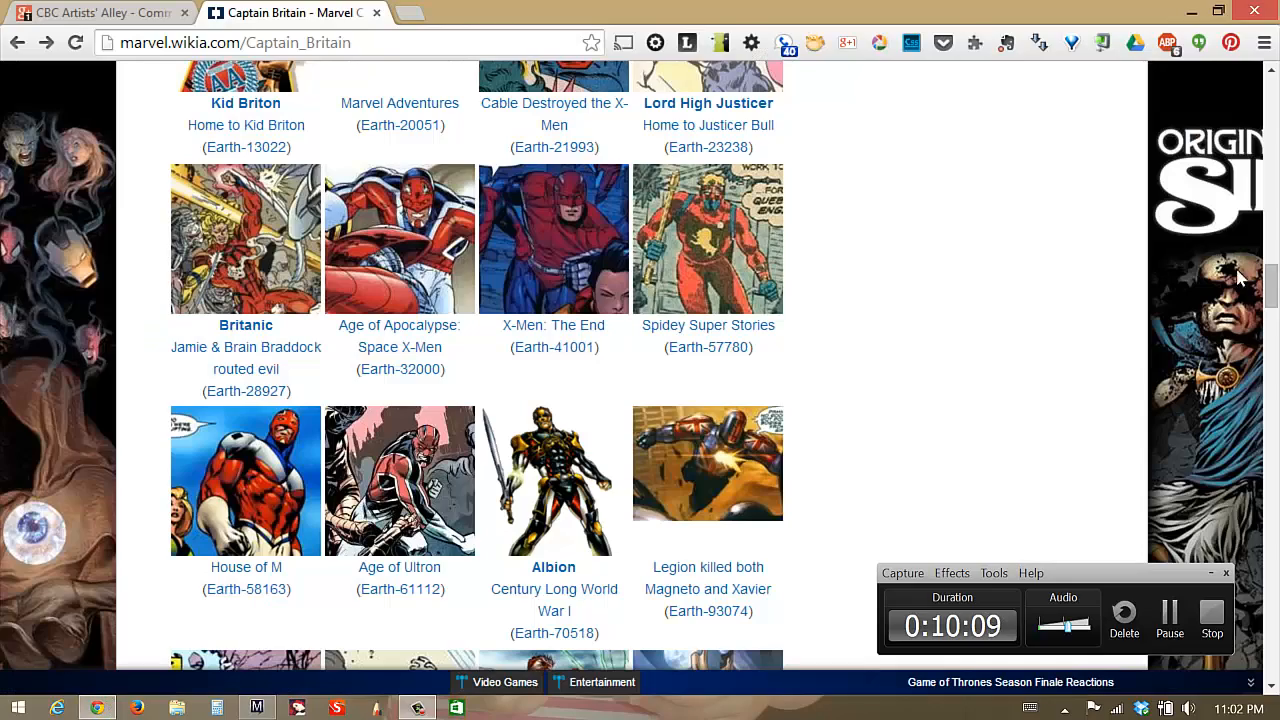
left_click_drag(1270, 292, 1272, 238)
left_click_drag(1273, 190, 1248, 122)
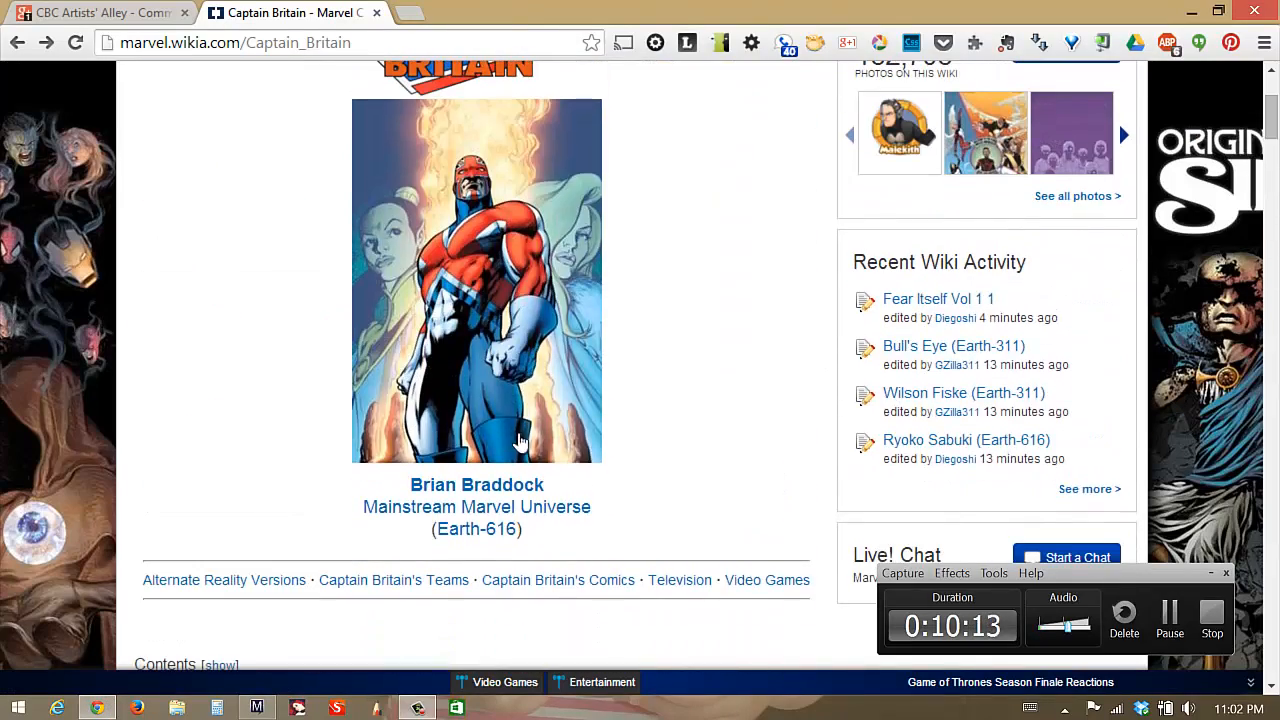
left_click(1272, 172)
left_click_drag(1272, 172, 1274, 258)
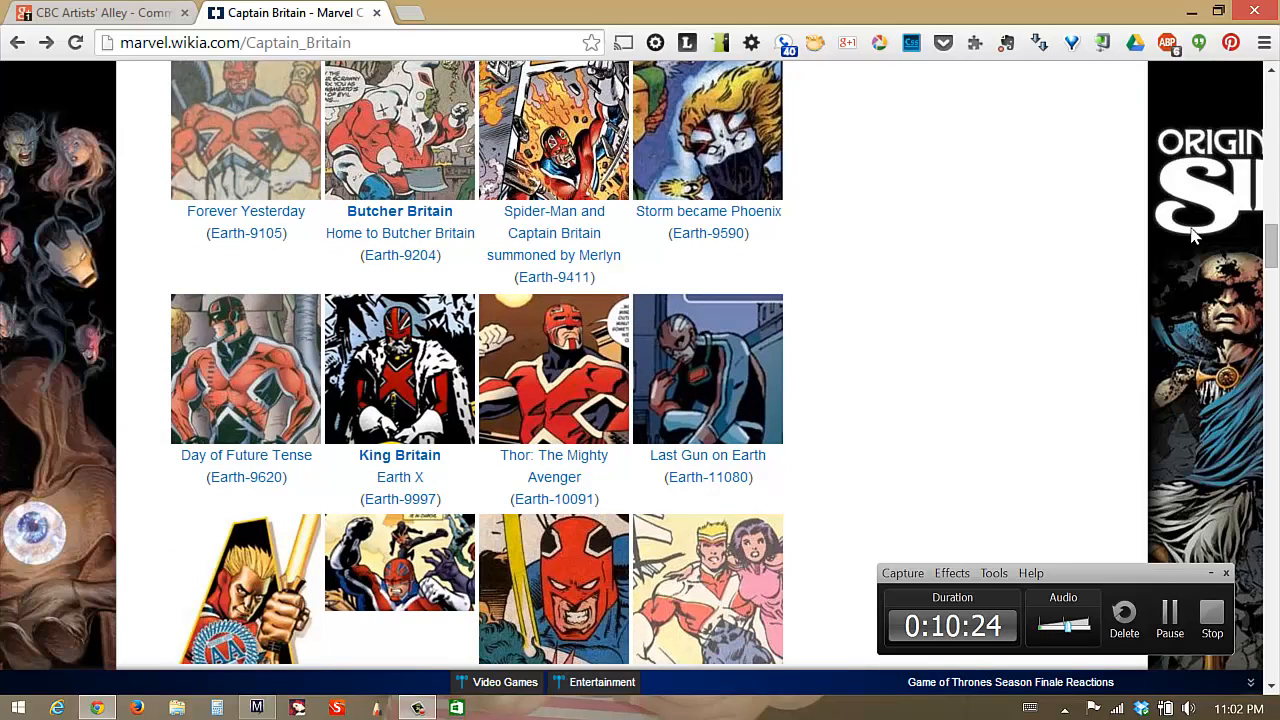
- Open the Day of Future Tense reference, look over its Excalibur Vol 1 66 page, and return to the gallery
left_click(265, 457)
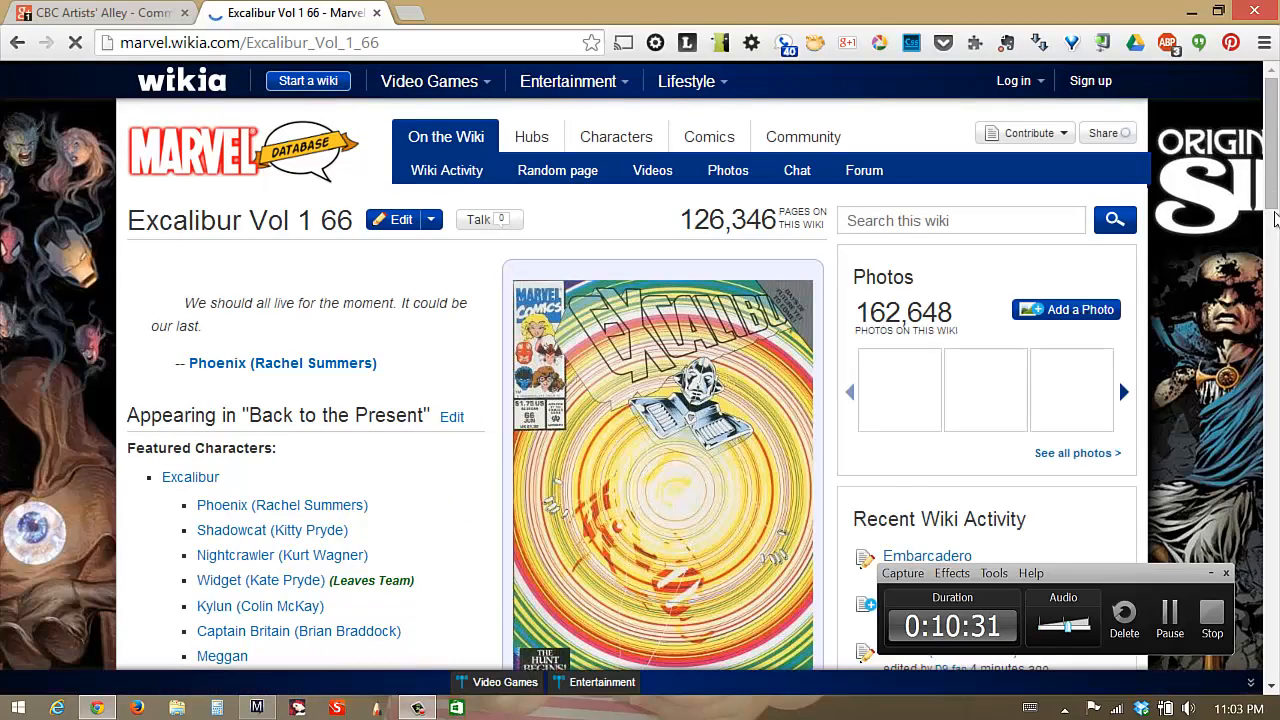
scroll(1273, 200, "down", 3)
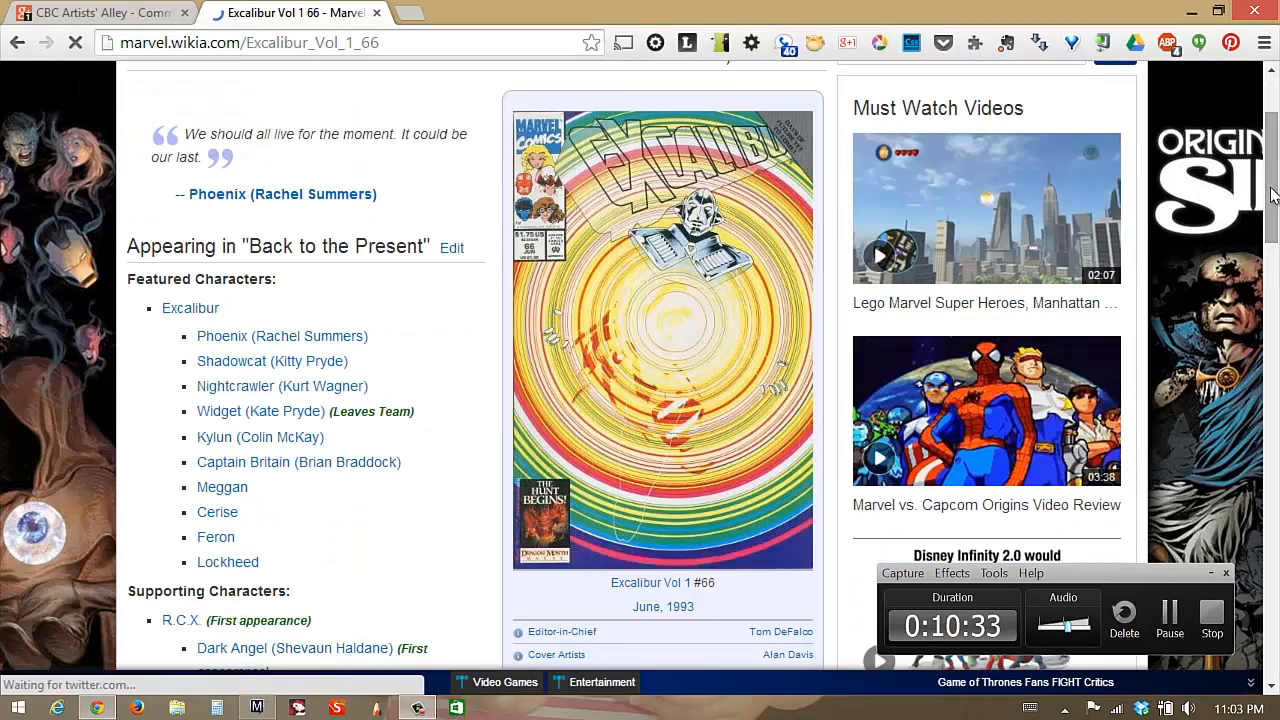
left_click_drag(1273, 195, 1243, 205)
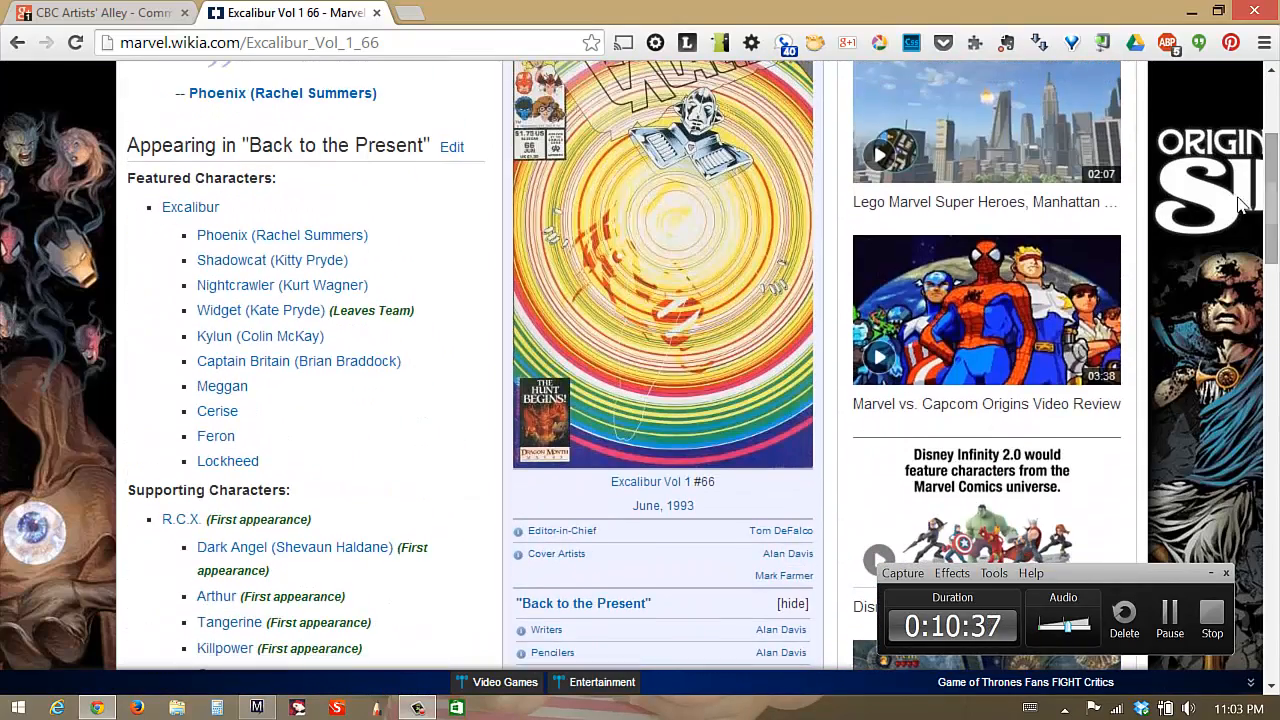
left_click(18, 44)
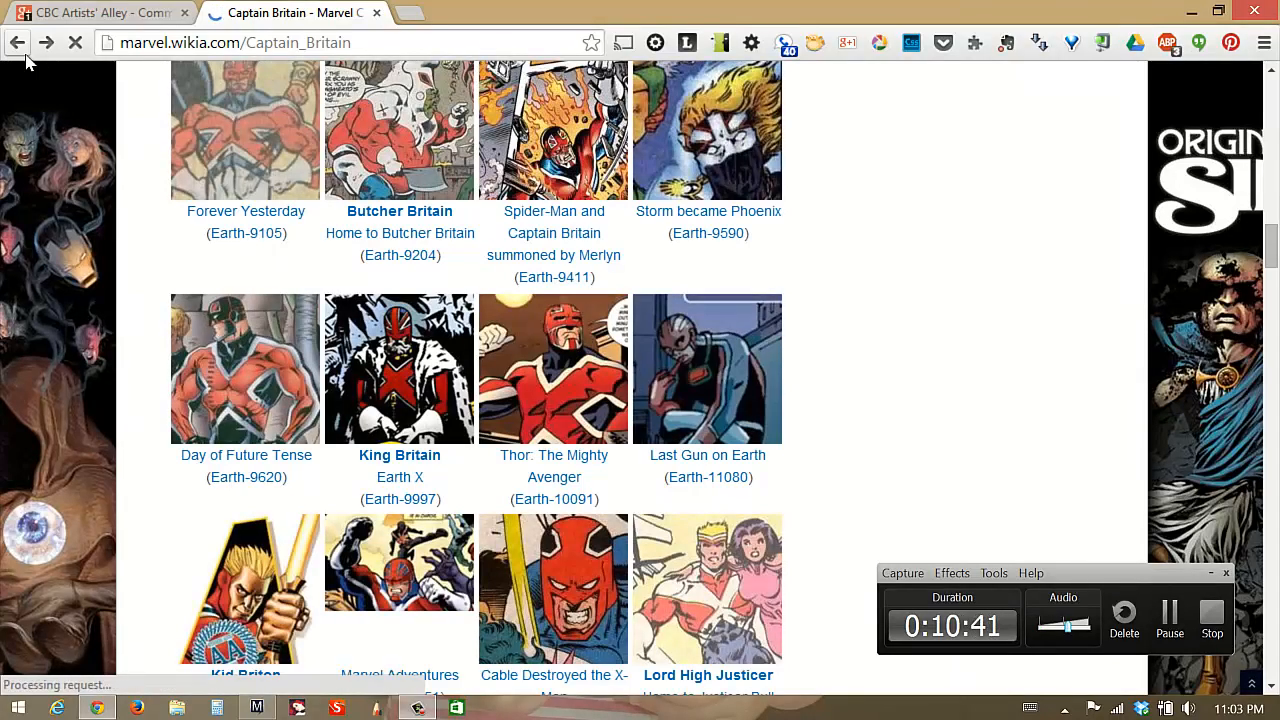
- Switch back to Manga Studio, add a light-direction arrow beside the far arm, and define the far thigh's lower muscles and knee
left_click(257, 707)
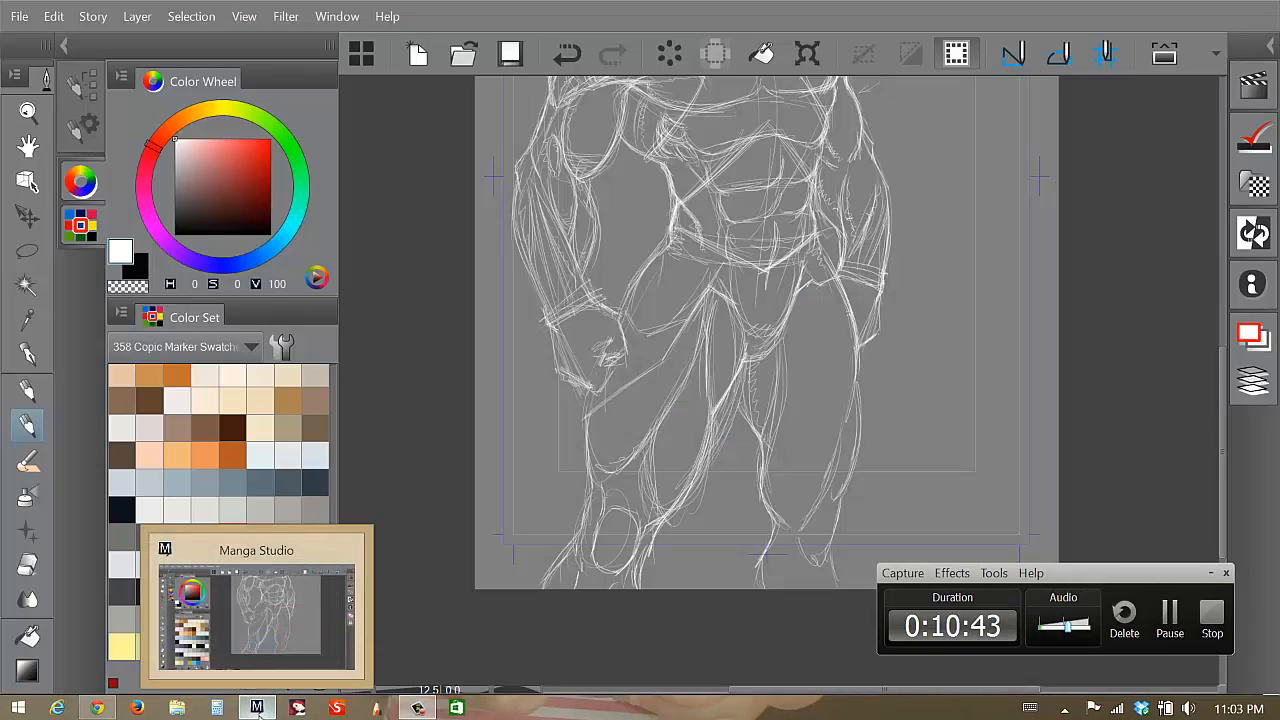
scroll(1173, 339, "down", 1)
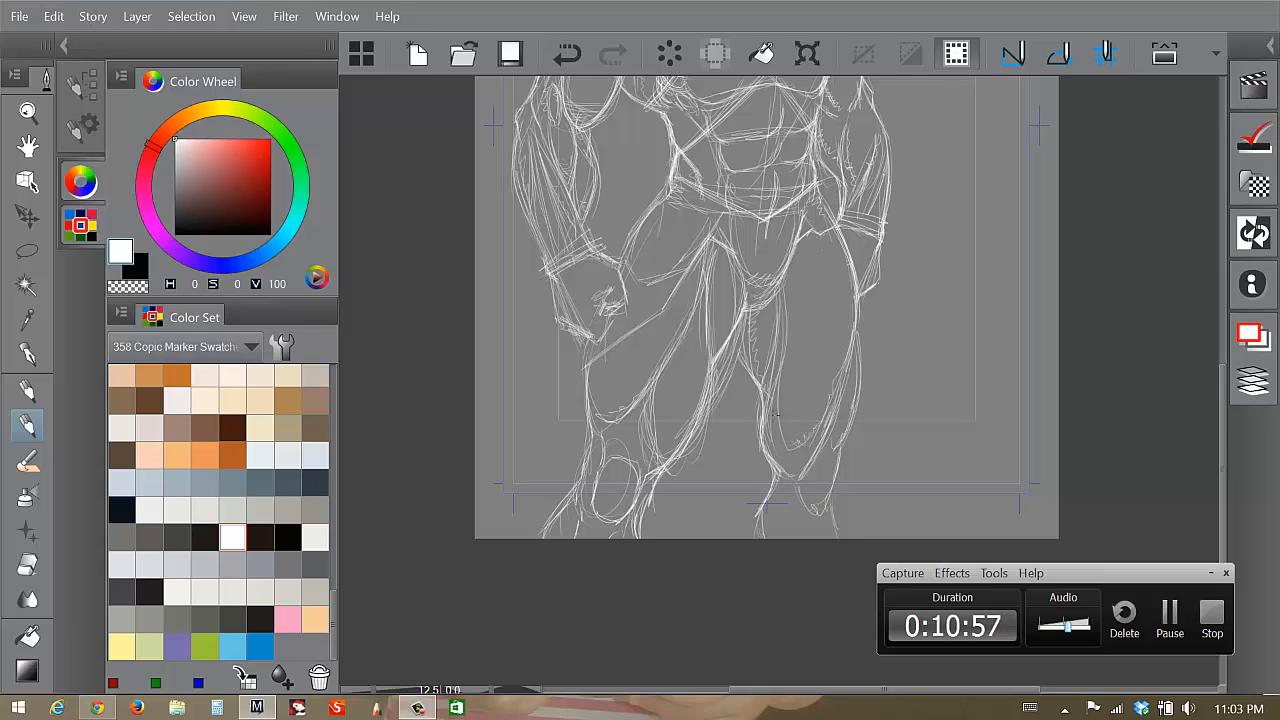
left_click_drag(924, 165, 916, 208)
mouse_move(775, 393)
left_mouse_down()
mouse_move(791, 441)
mouse_move(768, 441)
mouse_move(769, 428)
mouse_move(775, 456)
mouse_move(802, 461)
mouse_move(791, 496)
mouse_move(778, 489)
mouse_move(796, 495)
mouse_move(805, 528)
mouse_move(799, 498)
mouse_move(807, 526)
mouse_move(769, 520)
mouse_move(788, 496)
mouse_move(795, 533)
left_mouse_up()
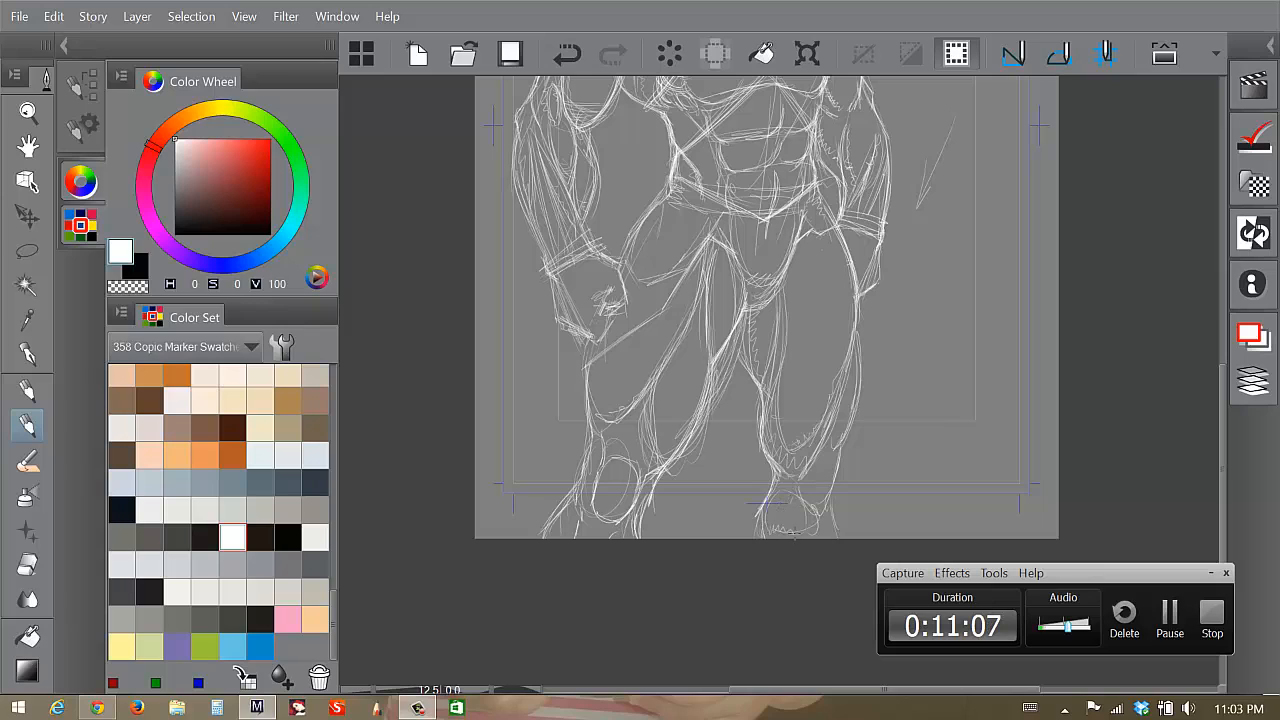
mouse_move(808, 474)
left_mouse_down()
mouse_move(812, 506)
mouse_move(845, 434)
mouse_move(860, 342)
left_mouse_up()
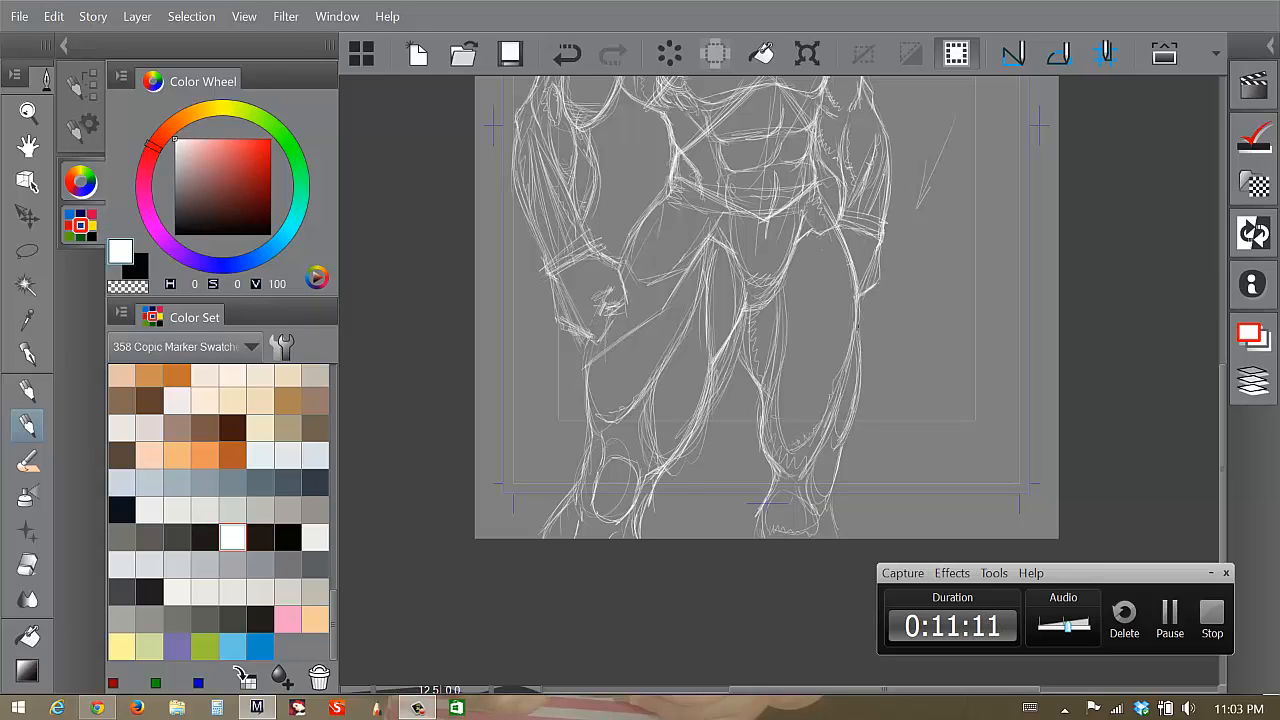
- Strengthen the far thigh's outer contour and hip, and darken the diagonal costume line across the near thigh
left_click_drag(849, 261, 853, 327)
left_click_drag(710, 238, 675, 297)
mouse_move(706, 245)
left_mouse_down()
mouse_move(661, 319)
mouse_move(591, 368)
left_mouse_up()
left_click_drag(644, 327, 586, 372)
left_click_drag(624, 252, 660, 198)
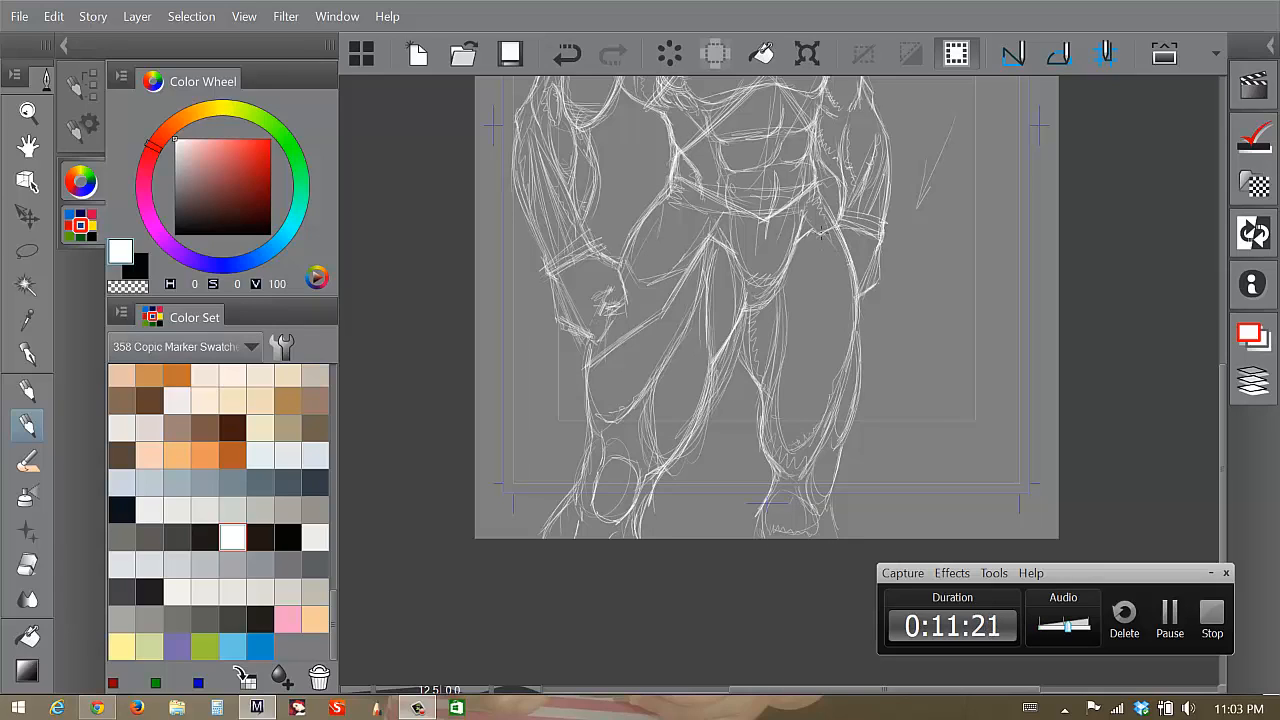
mouse_move(823, 234)
left_mouse_down()
mouse_move(856, 306)
mouse_move(857, 292)
left_mouse_up()
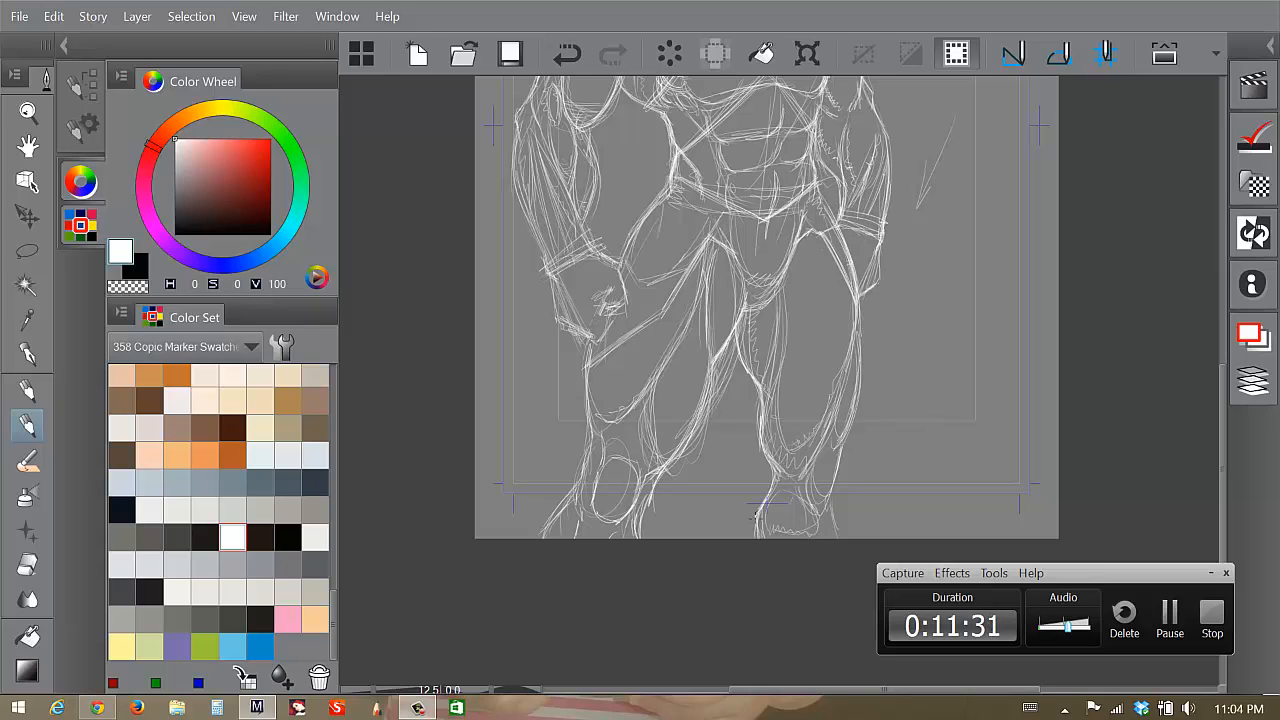
- Refine the far and near lower legs, the near fist's outer contour, and the shading edge above the near knee
mouse_move(831, 503)
left_mouse_down()
mouse_move(836, 537)
mouse_move(837, 473)
mouse_move(830, 520)
left_mouse_up()
mouse_move(596, 477)
left_mouse_down()
mouse_move(602, 520)
mouse_move(542, 536)
mouse_move(588, 453)
mouse_move(598, 368)
left_mouse_up()
mouse_move(551, 280)
left_mouse_down()
mouse_move(558, 320)
mouse_move(568, 327)
mouse_move(562, 300)
mouse_move(573, 321)
left_mouse_up()
left_click_drag(560, 322, 589, 337)
left_click_drag(557, 282, 581, 325)
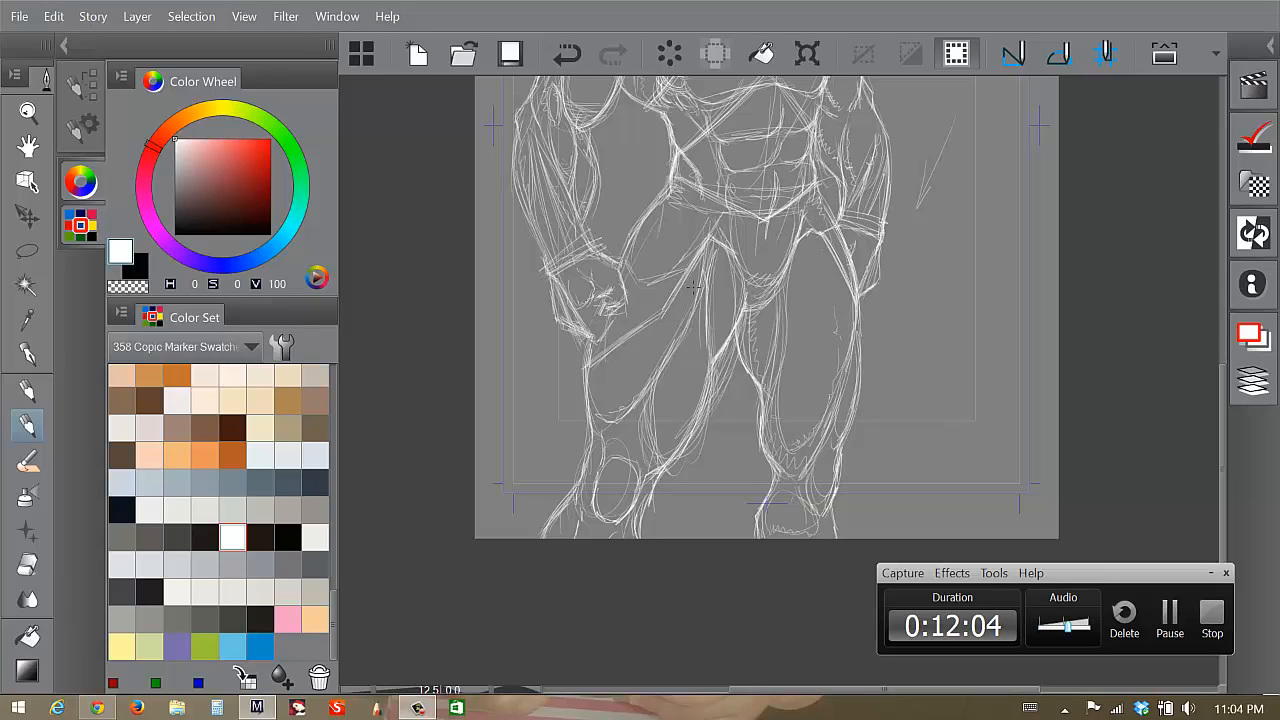
mouse_move(598, 366)
left_mouse_down()
mouse_move(616, 398)
mouse_move(655, 385)
left_mouse_up()
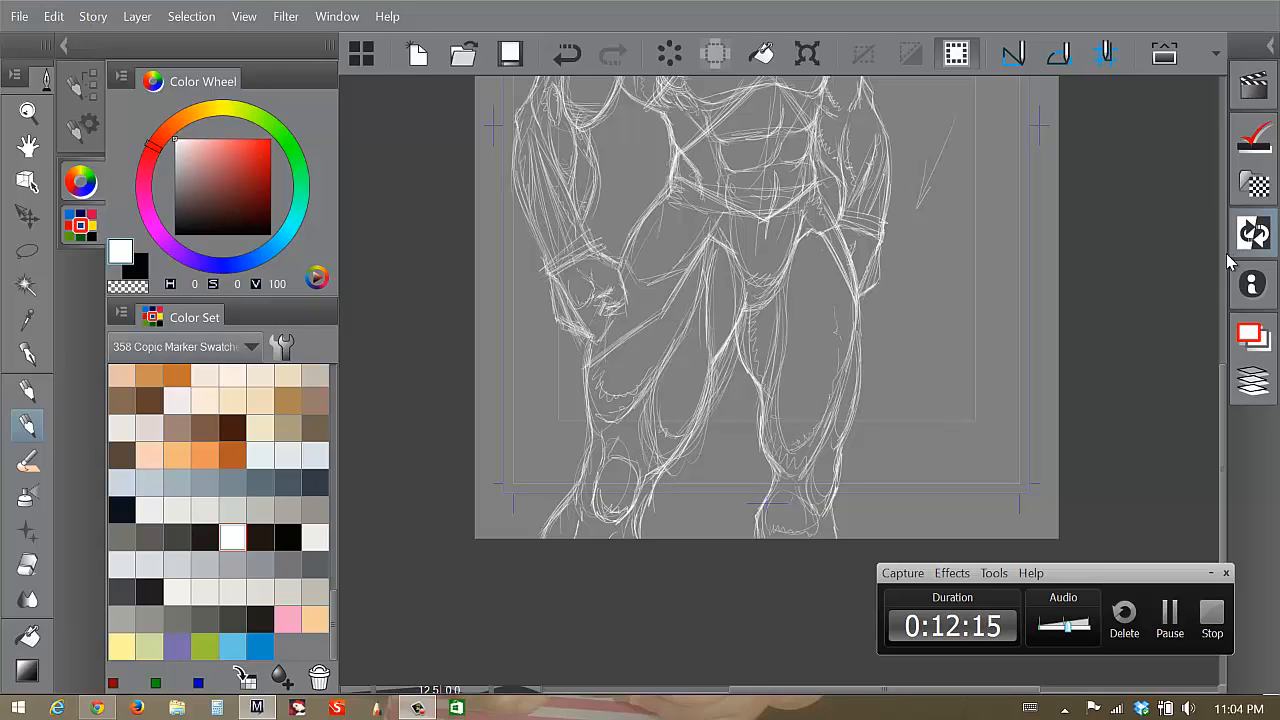
- Draw curved contour bands across the helmet's crown to describe its rounded form
mouse_move(800, 250)
left_mouse_down()
mouse_move(771, 347)
mouse_move(779, 479)
mouse_move(802, 554)
mouse_move(810, 479)
mouse_move(806, 577)
mouse_move(781, 525)
mouse_move(876, 443)
mouse_move(826, 448)
mouse_move(782, 473)
mouse_move(797, 571)
mouse_move(792, 545)
left_mouse_up()
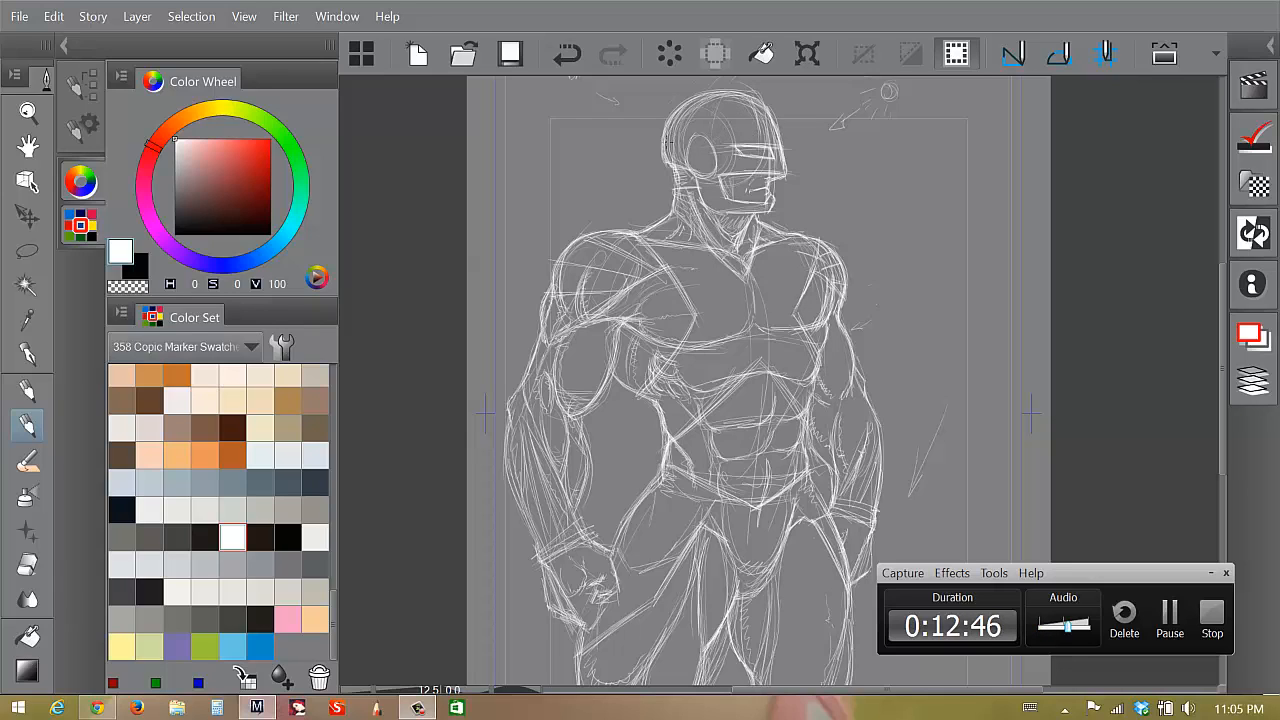
left_click_drag(671, 141, 760, 134)
left_click_drag(674, 143, 763, 135)
mouse_move(718, 97)
left_mouse_down()
mouse_move(756, 129)
mouse_move(741, 135)
left_mouse_up()
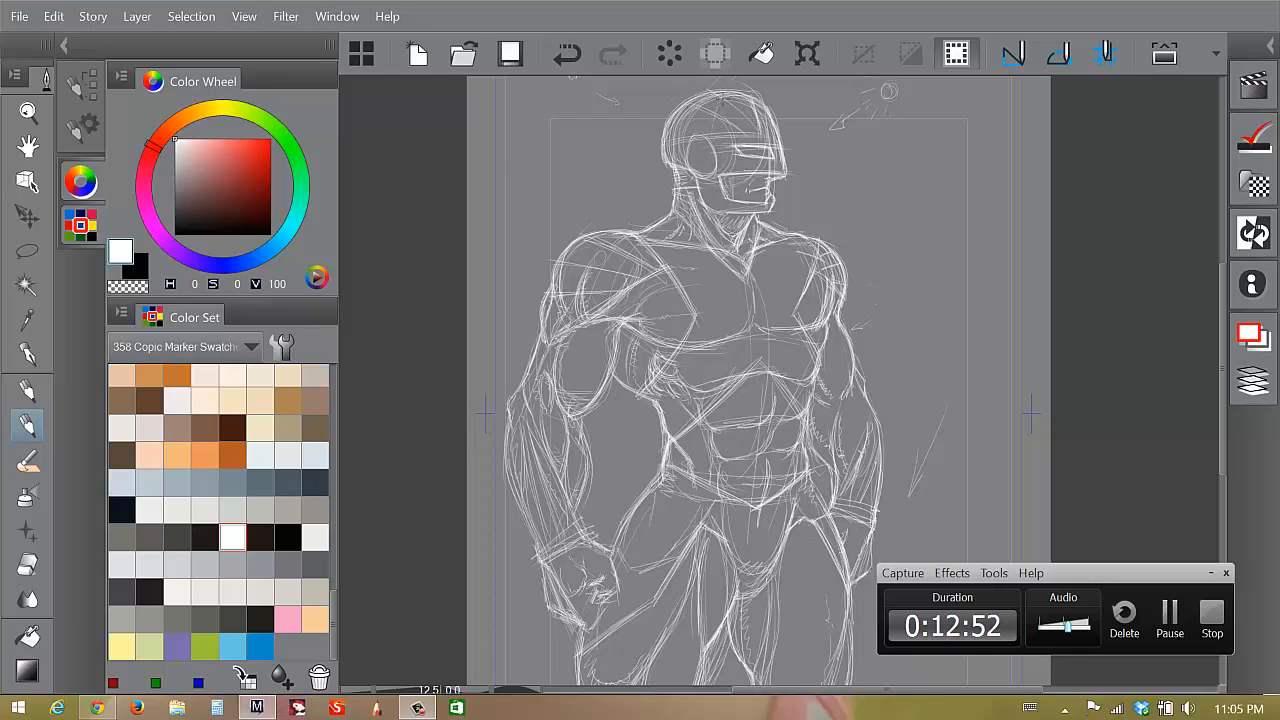
mouse_move(677, 131)
left_mouse_down()
mouse_move(726, 133)
mouse_move(756, 119)
left_mouse_up()
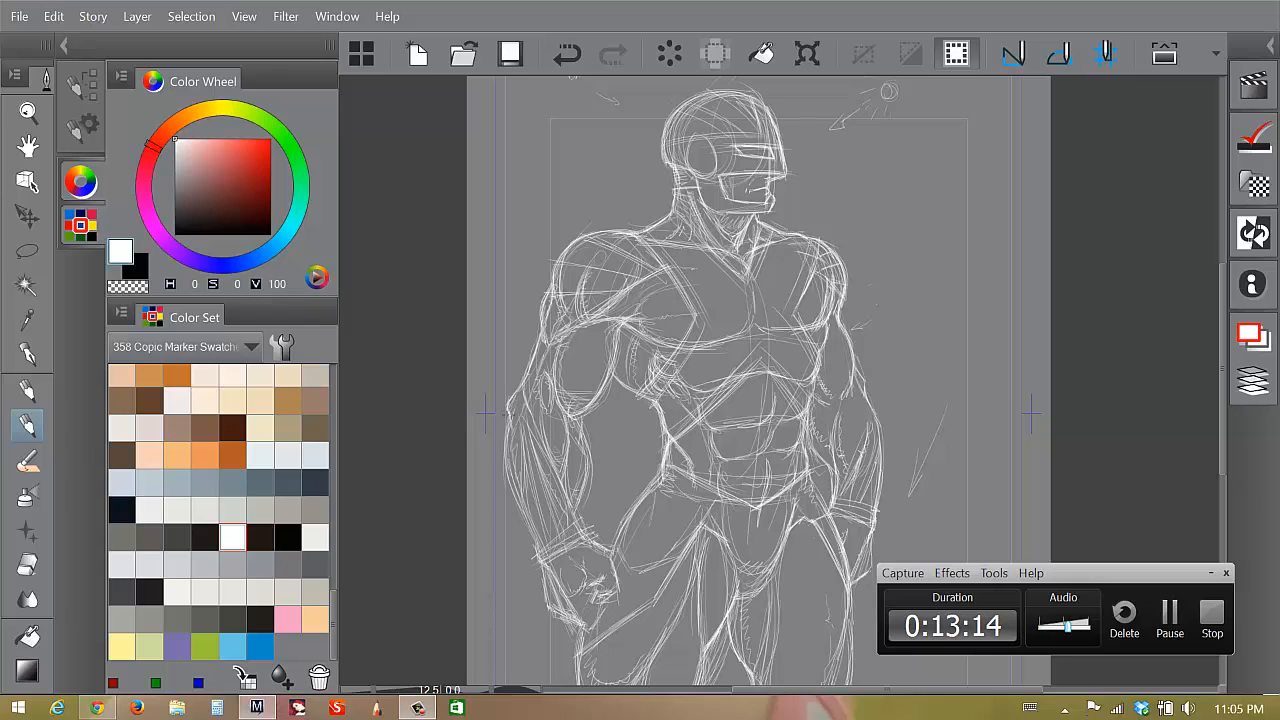
- Strengthen the near forearm's outer contour and build up the glove cuffs around both wrists
left_click_drag(507, 432, 521, 505)
left_click_drag(538, 551, 511, 460)
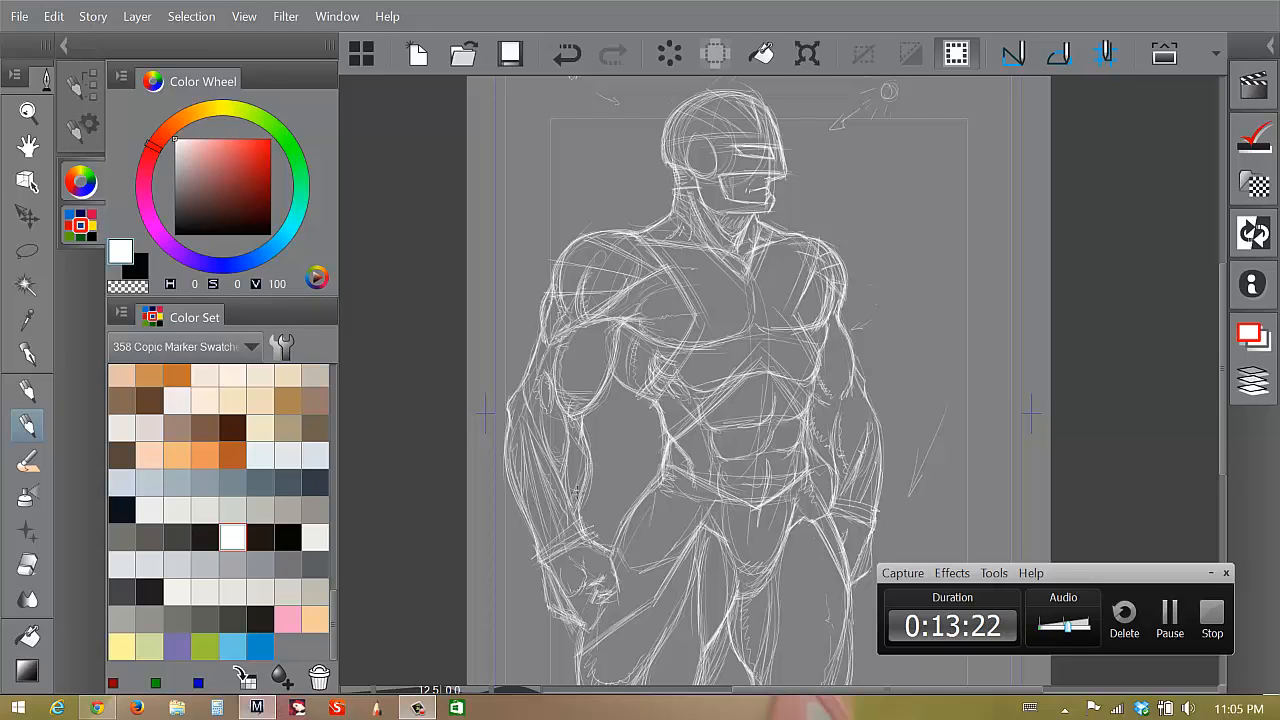
left_click_drag(538, 551, 588, 518)
left_click_drag(540, 556, 596, 524)
left_click_drag(532, 568, 595, 537)
left_click_drag(838, 498, 889, 508)
left_click_drag(835, 500, 872, 507)
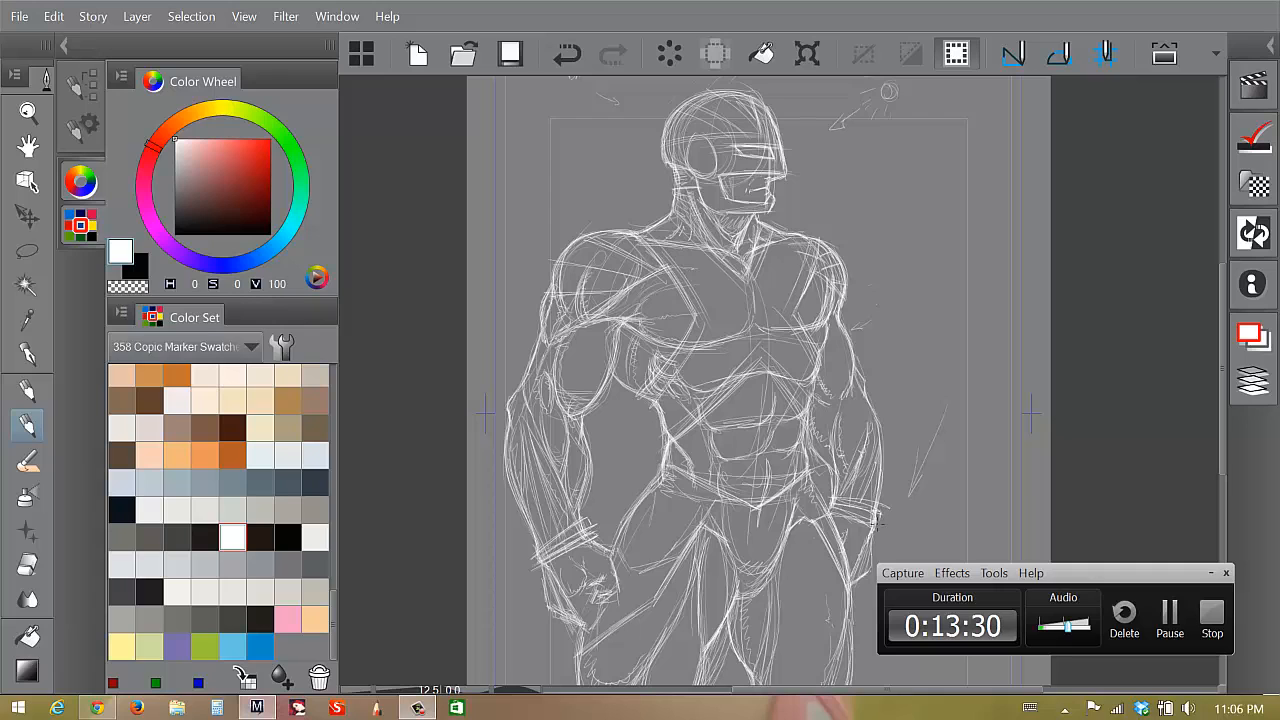
left_click_drag(877, 518, 866, 526)
- Label the light source beside the head as Main Light and sketch a second light source with an arrow by the near fist
left_click_drag(1220, 273, 1220, 266)
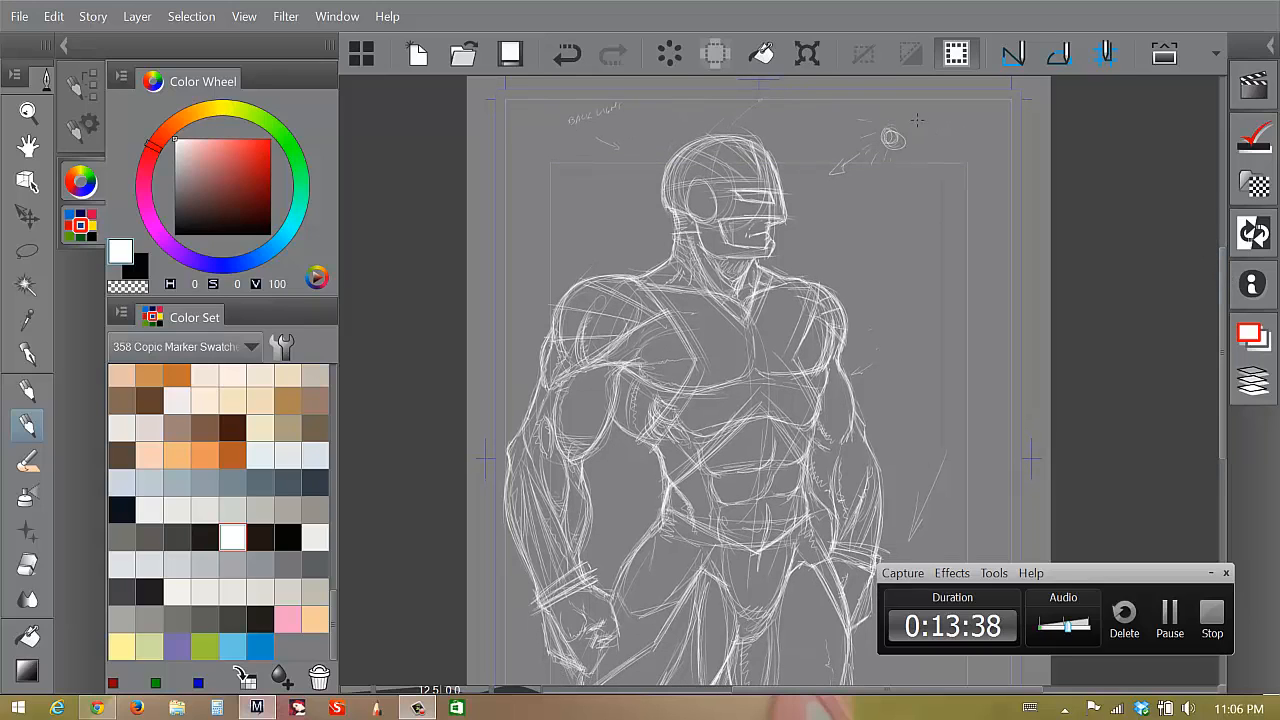
mouse_move(917, 120)
left_mouse_down()
mouse_move(929, 132)
mouse_move(933, 104)
left_mouse_up()
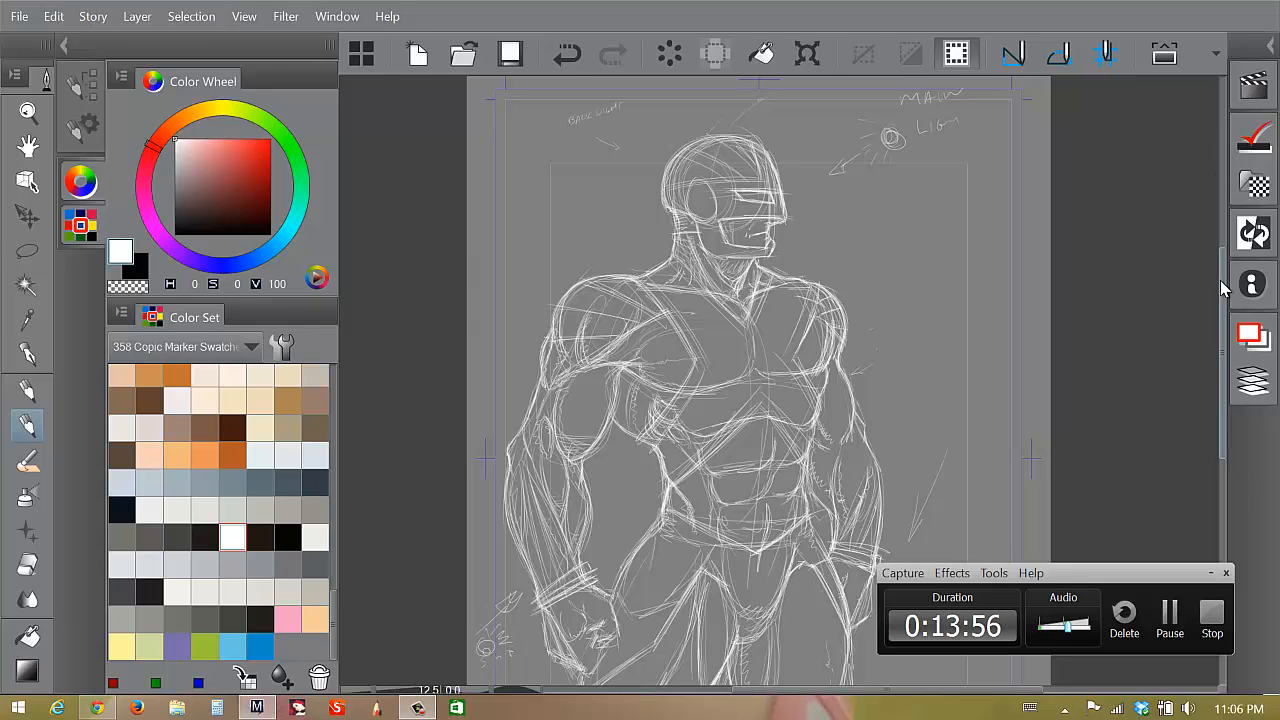
mouse_move(1232, 278)
left_mouse_down()
mouse_move(1232, 370)
mouse_move(1231, 287)
left_mouse_up()
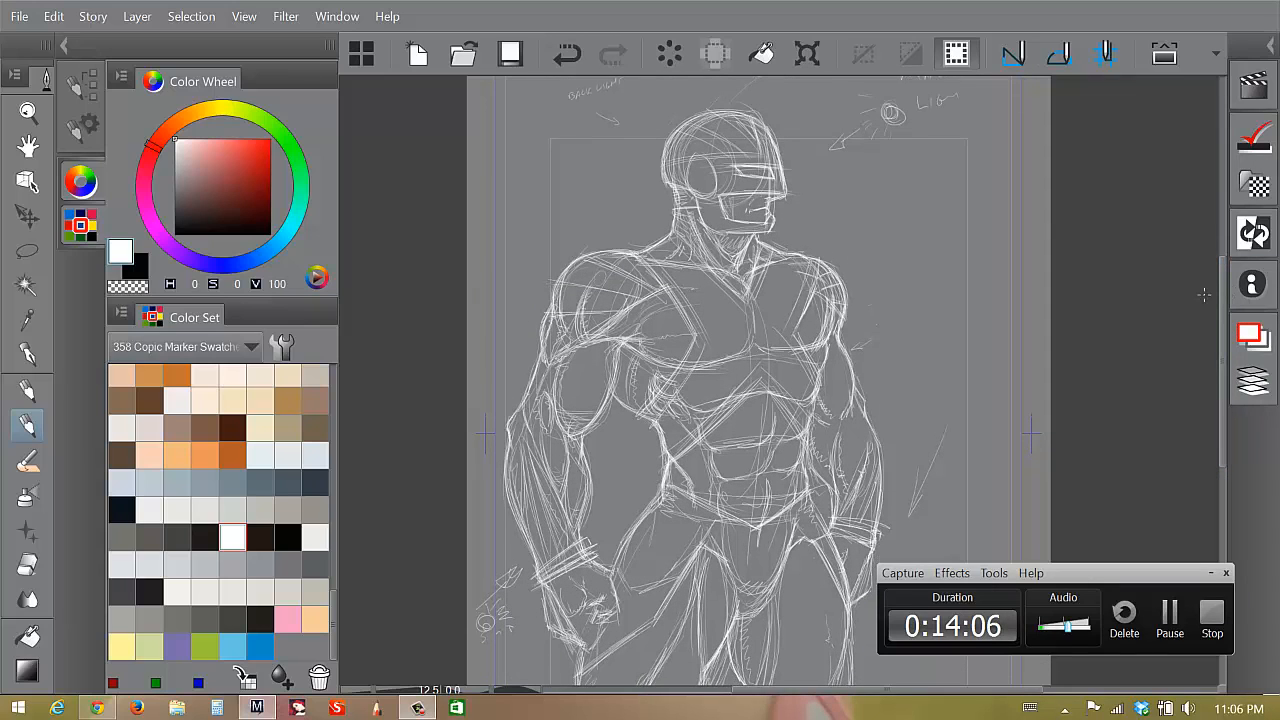